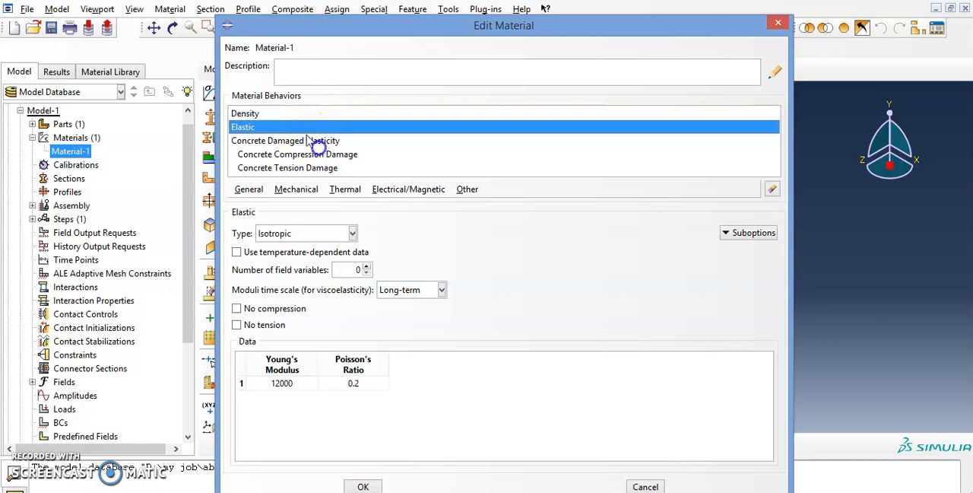
Step: Create a solid homogeneous section named "foamed concrete" that uses Material-1
left_click(778, 23)
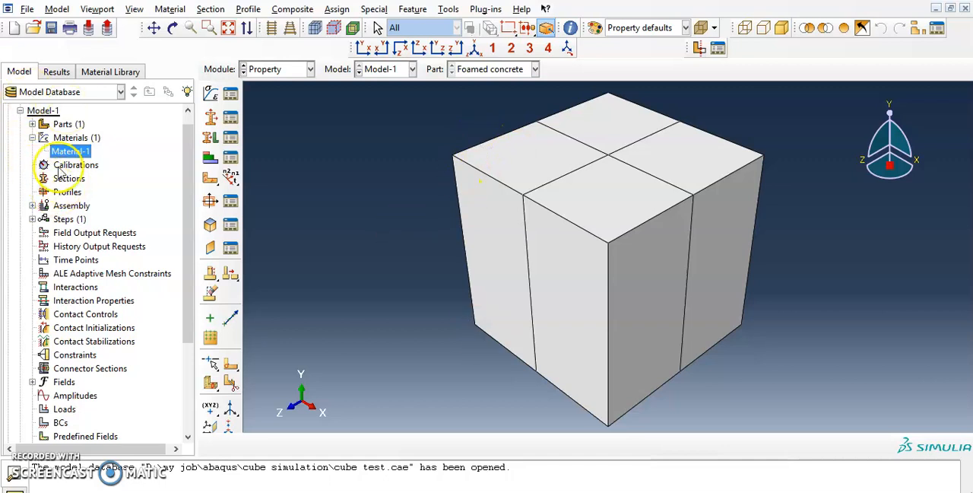
double_click(70, 180)
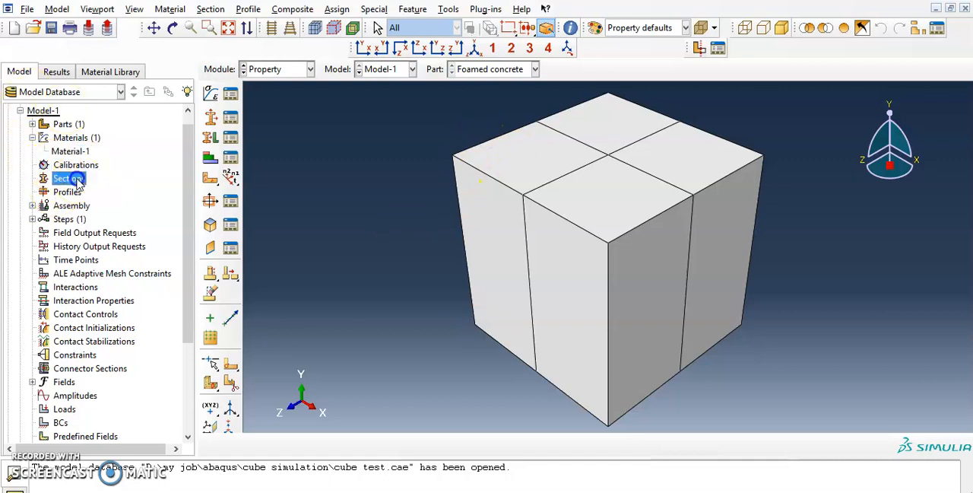
left_click_drag(118, 60, 373, 133)
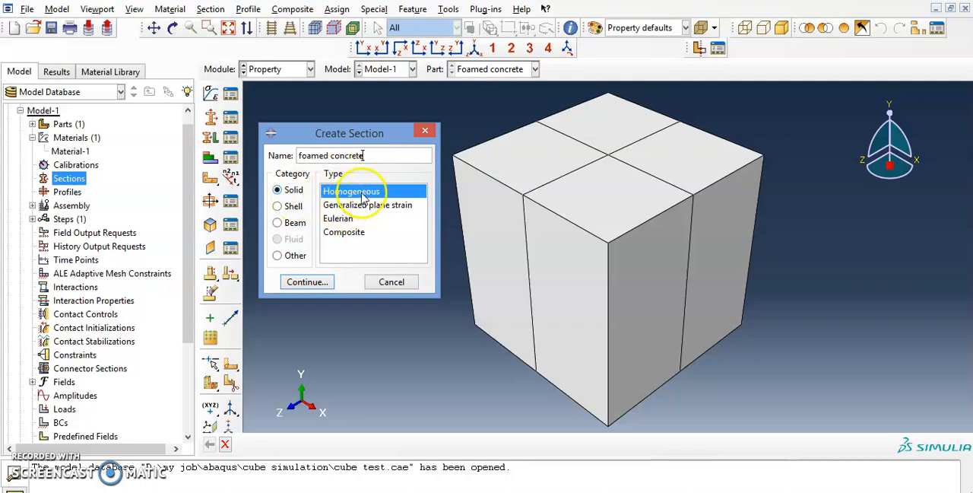
left_click(310, 282)
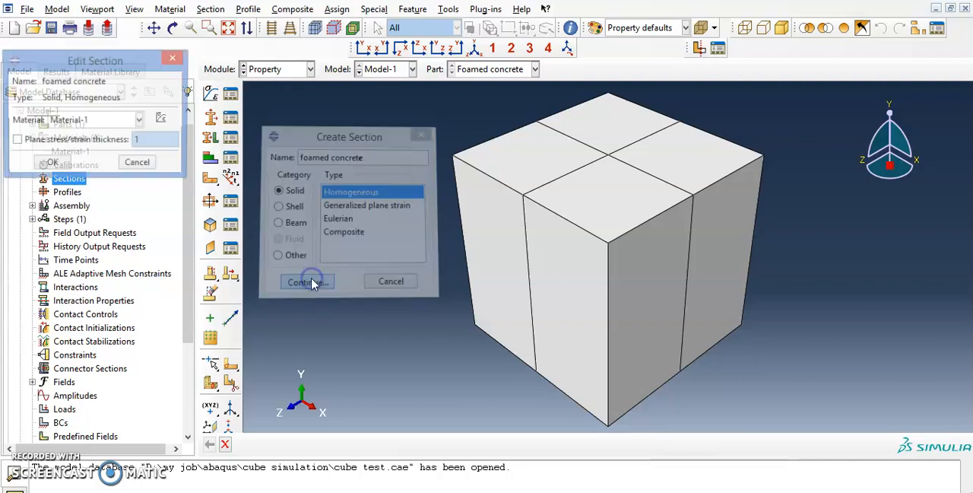
left_click(80, 122)
left_click(121, 61)
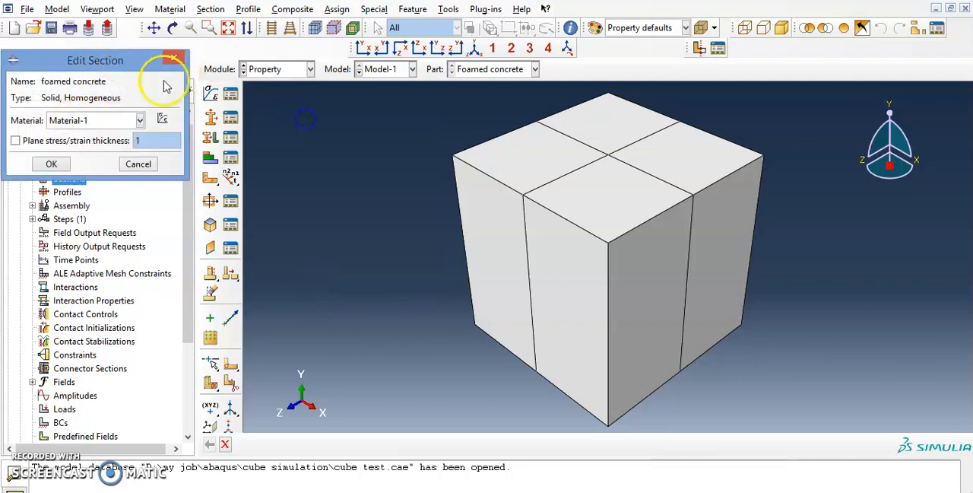
left_click(53, 164)
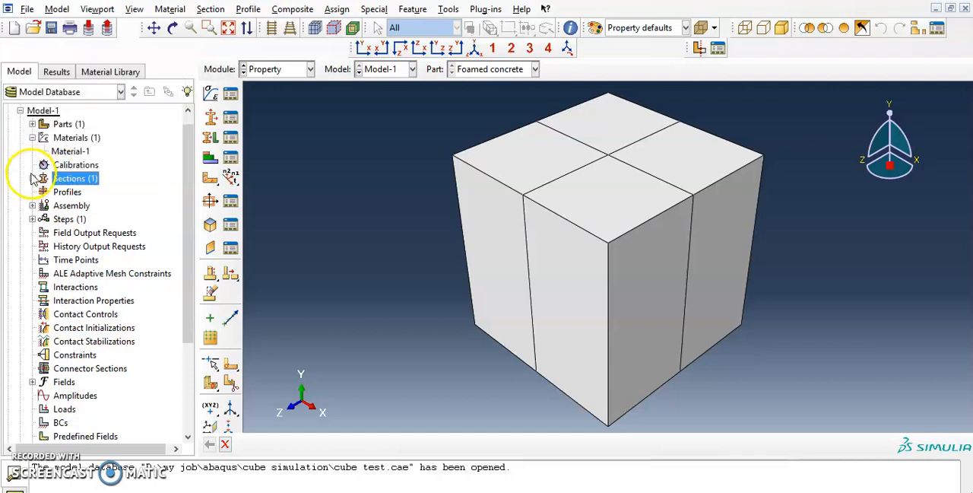
left_click(31, 178)
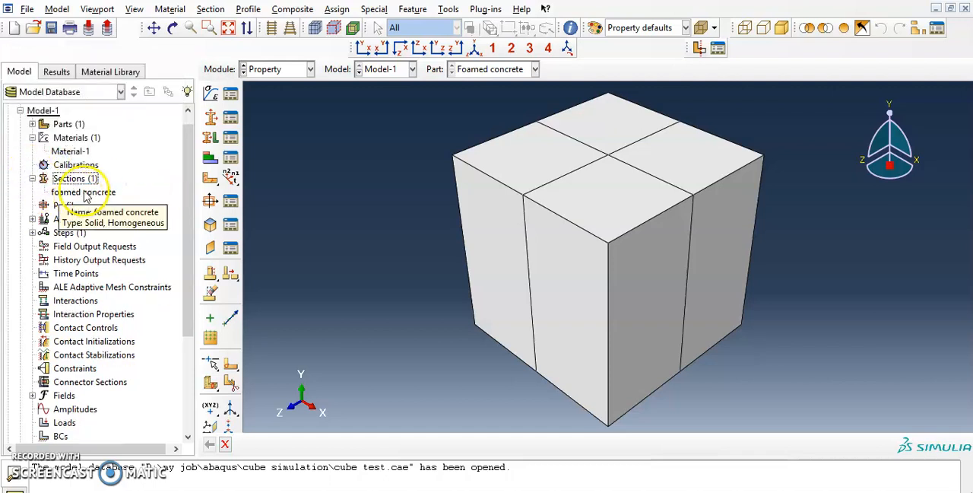
Step: Start a section assignment on the Foamed concrete part, selecting the entire cube as the region and naming its set "whole cube"
left_click(32, 124)
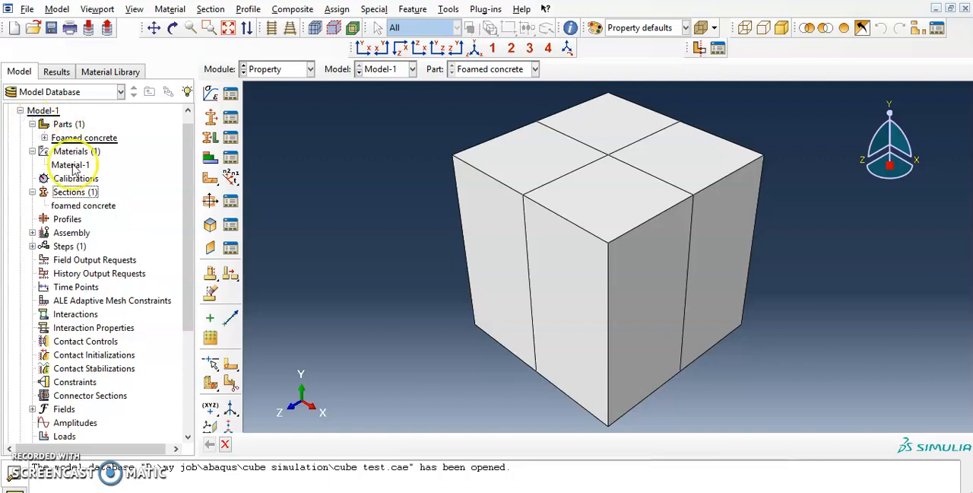
left_click(44, 138)
left_click(32, 124)
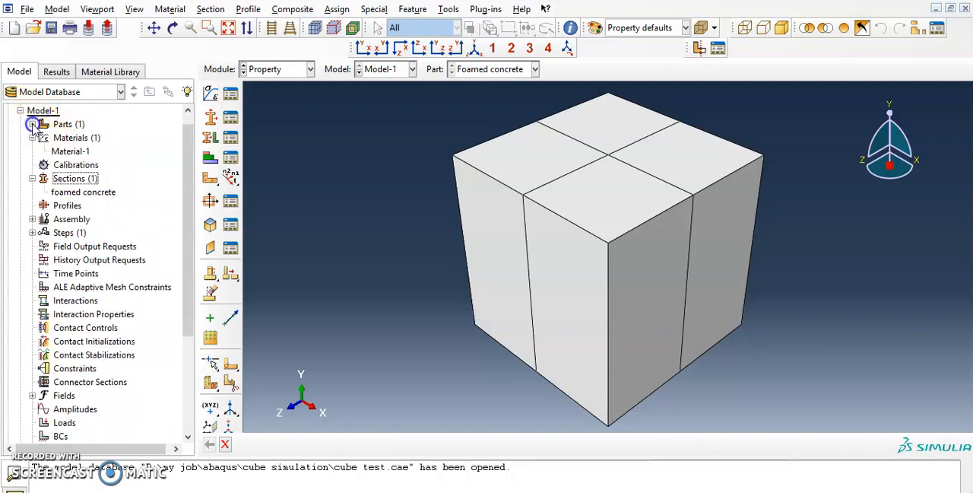
scroll(12, 156, "up", 1)
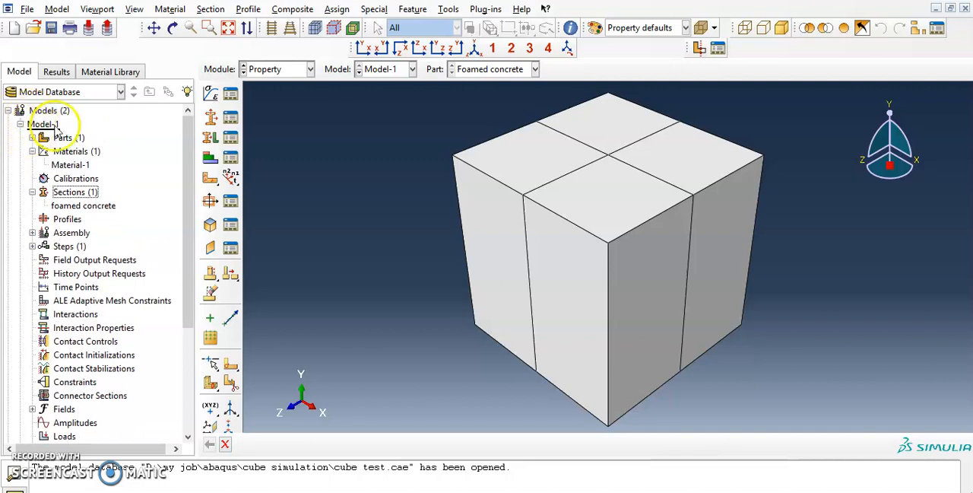
left_click(31, 138)
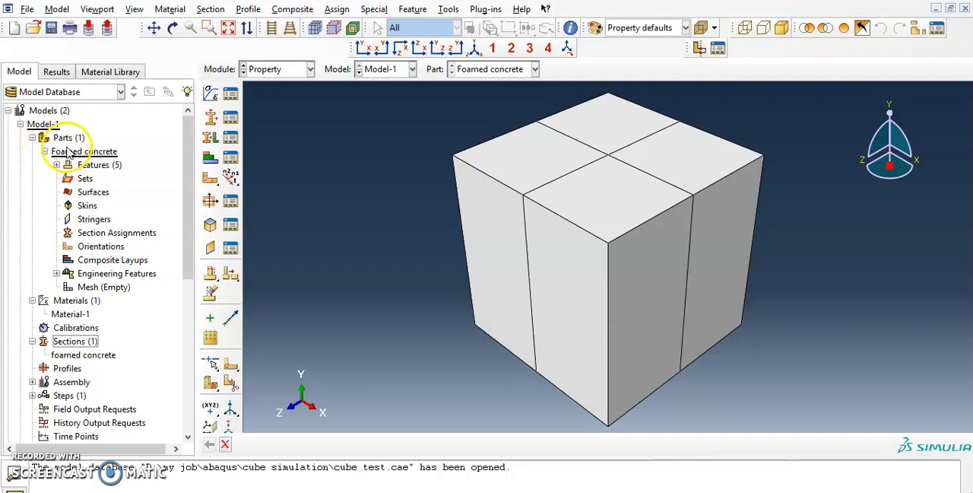
left_click(118, 232)
double_click(118, 233)
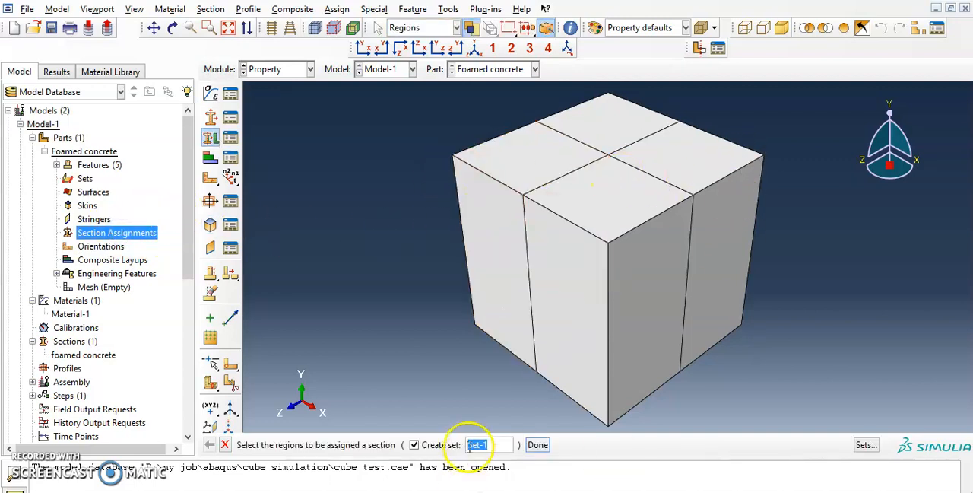
mouse_move(409, 99)
left_mouse_down()
mouse_move(517, 127)
mouse_move(876, 448)
left_mouse_up()
left_click(371, 105)
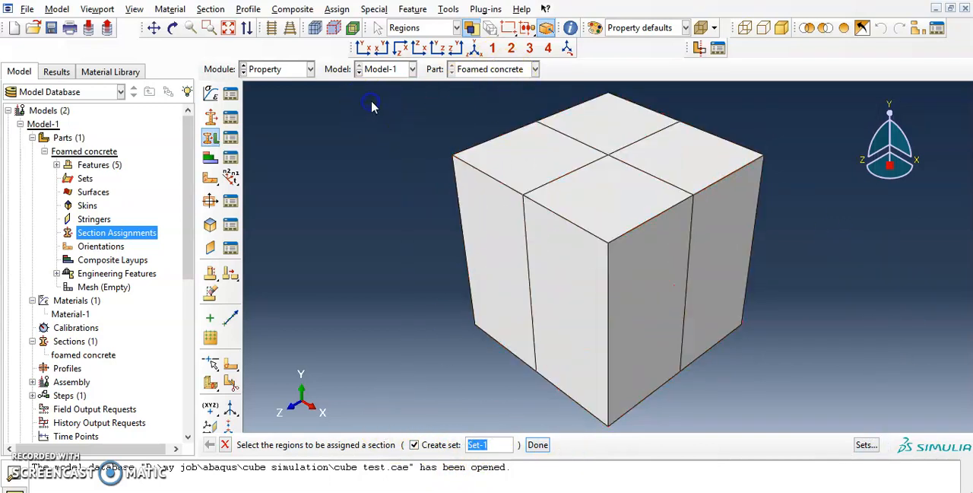
left_click_drag(359, 87, 875, 445)
left_click(504, 445)
key("BackSpace")
key("BackSpace")
key("BackSpace")
key("BackSpace")
key("BackSpace")
type("whole cube")
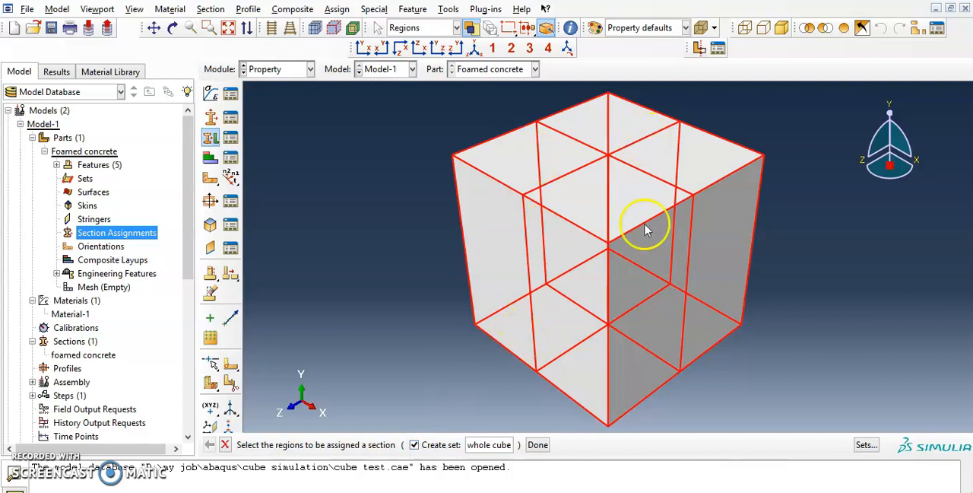
Step: Assign the foamed concrete section to the whole cube region
left_click(538, 445)
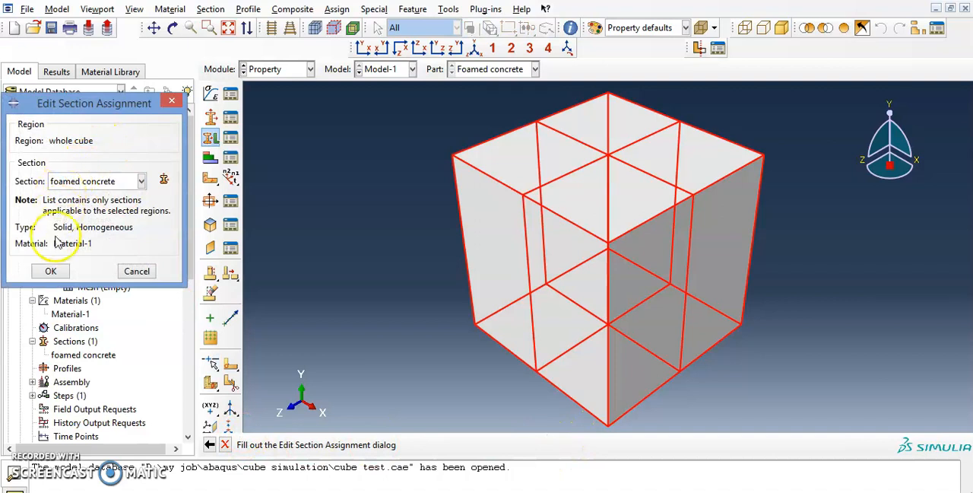
left_click_drag(87, 101, 312, 98)
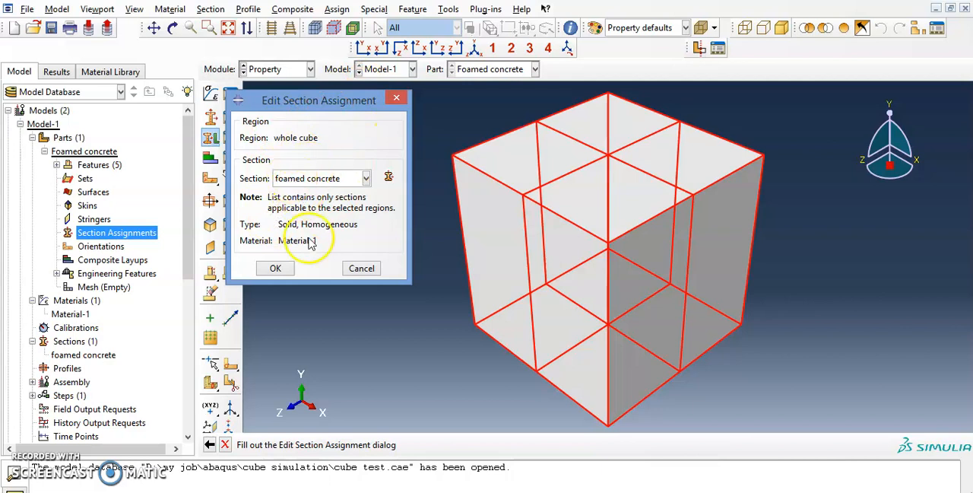
left_click(275, 268)
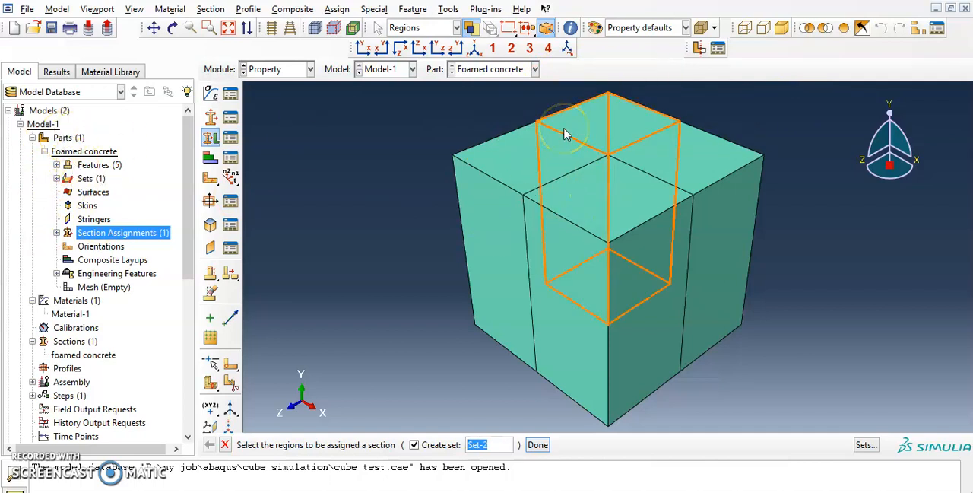
left_click(479, 116)
left_click(608, 254)
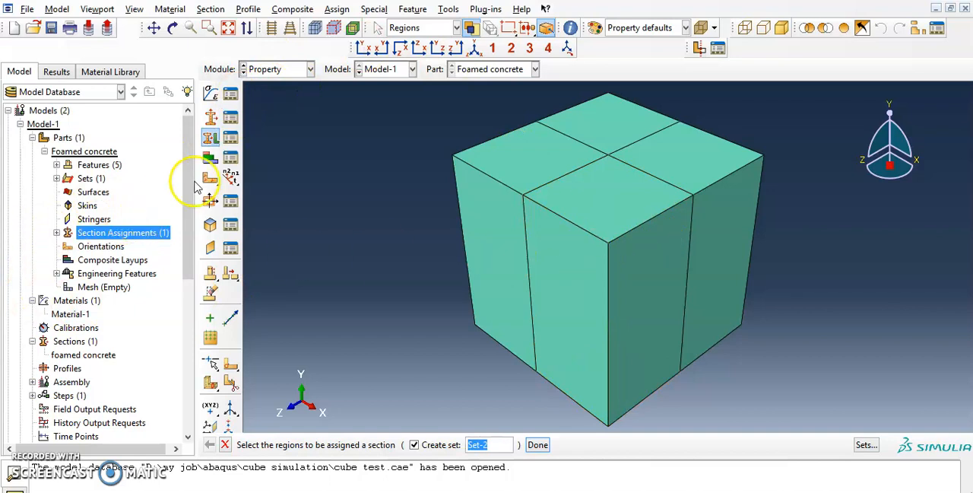
Step: Switch to the Assembly module and create a dependent instance of the Foamed concrete part
left_click_drag(191, 192, 190, 216)
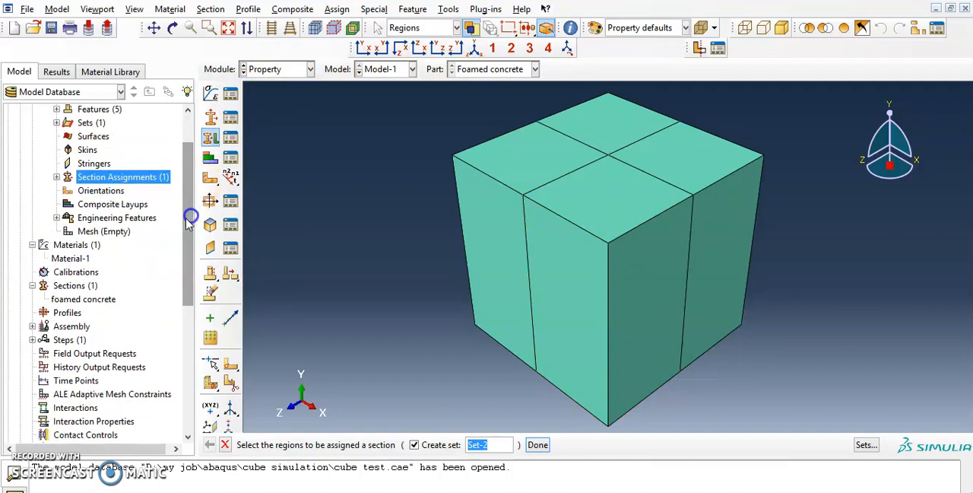
scroll(85, 283, "up", 2)
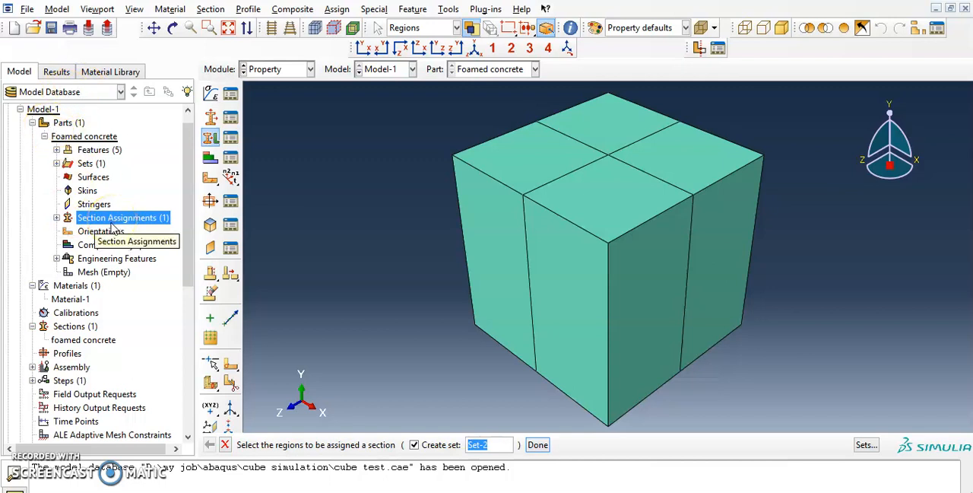
left_click(44, 137)
left_click(300, 70)
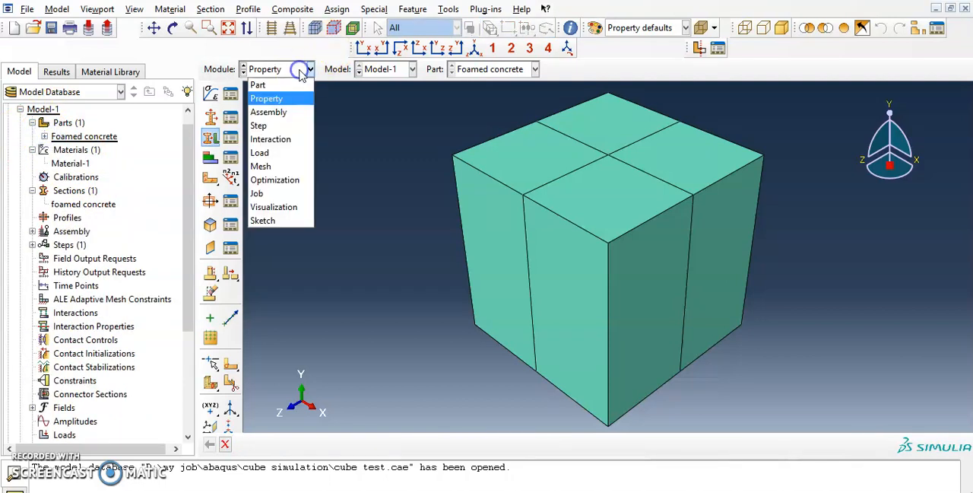
left_click(266, 113)
left_click(271, 70)
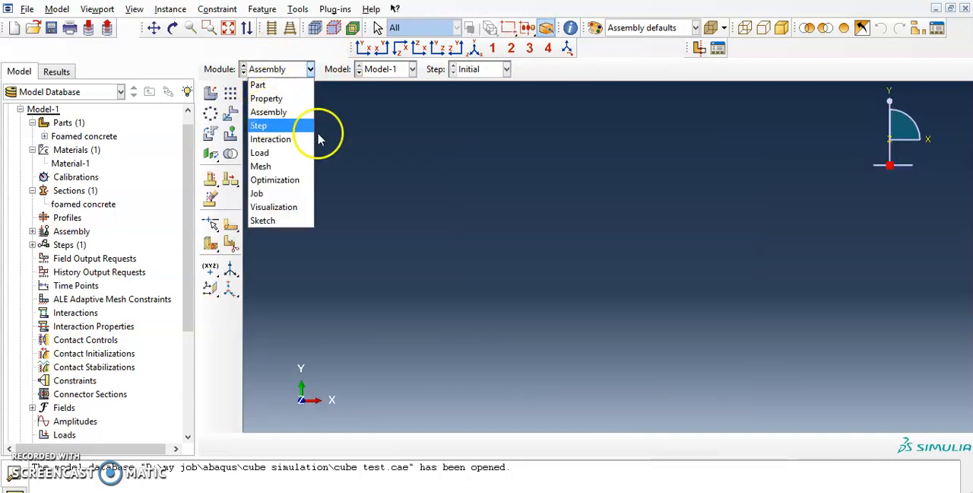
left_click(504, 211)
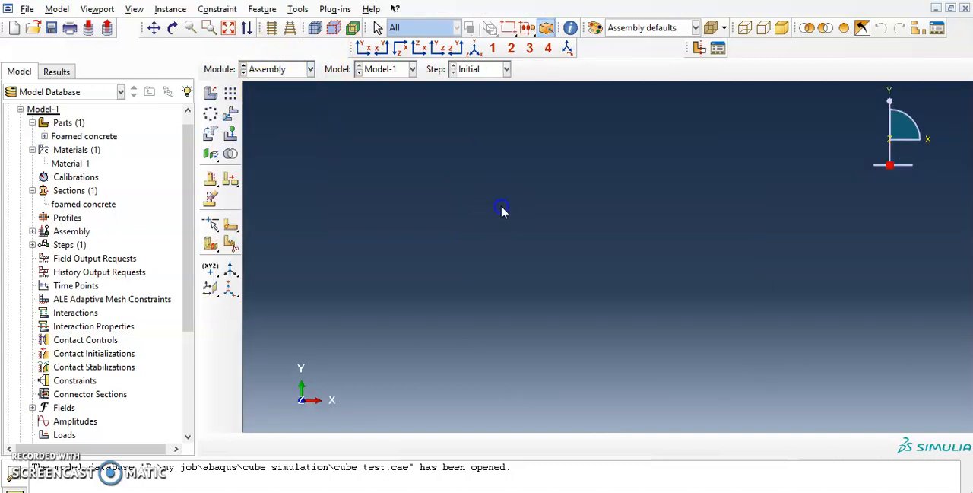
left_click(210, 93)
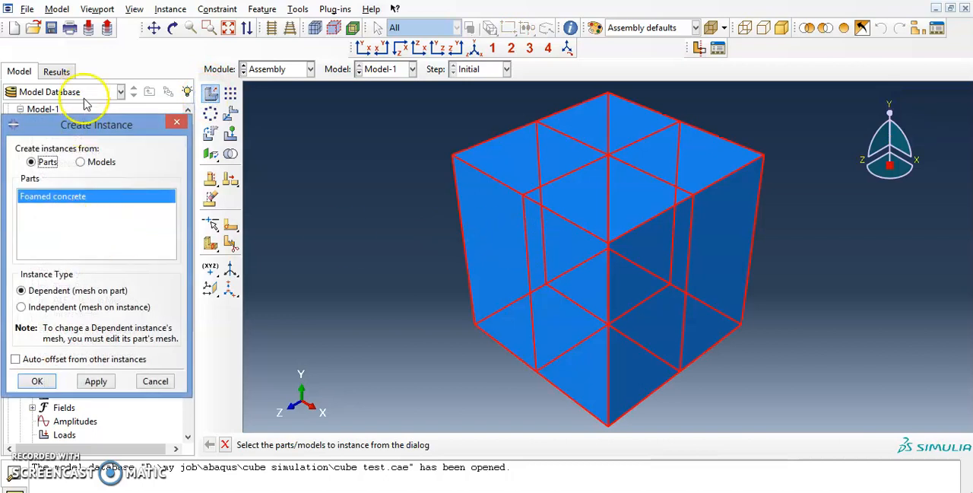
left_click_drag(89, 127, 380, 114)
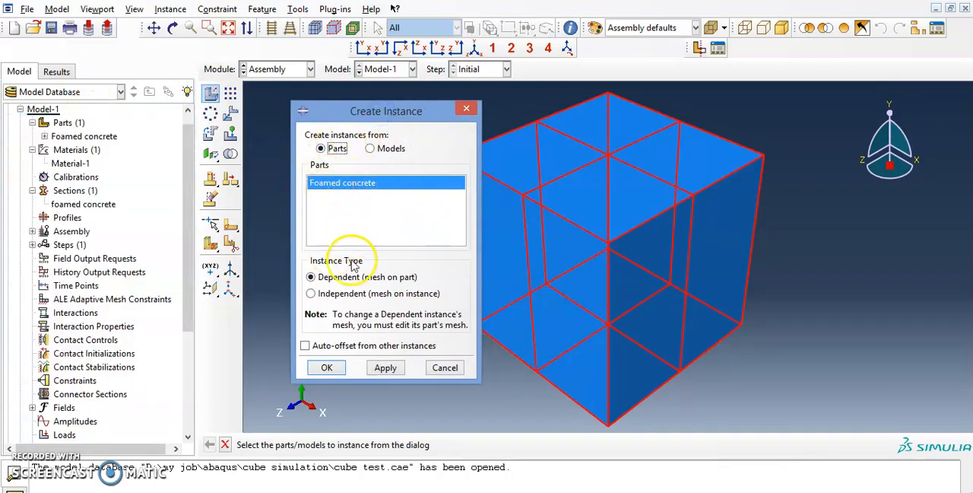
left_click(335, 368)
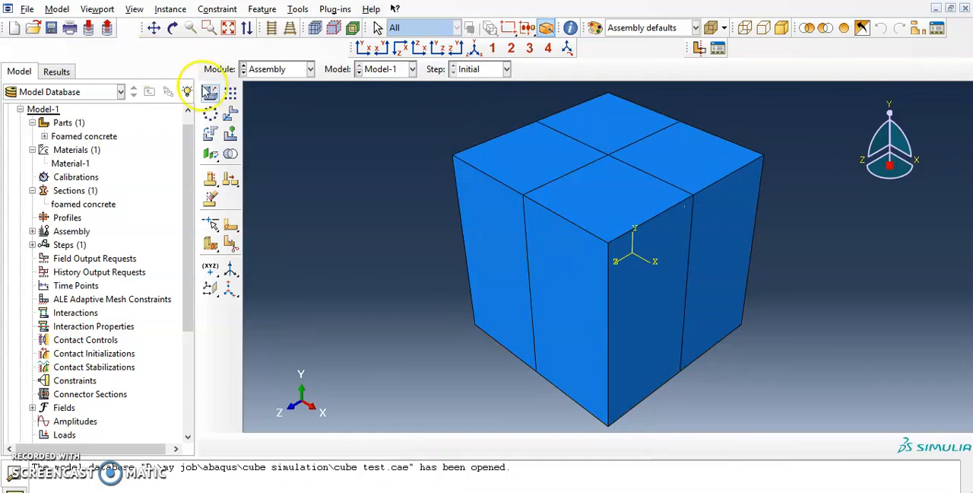
left_click(210, 94)
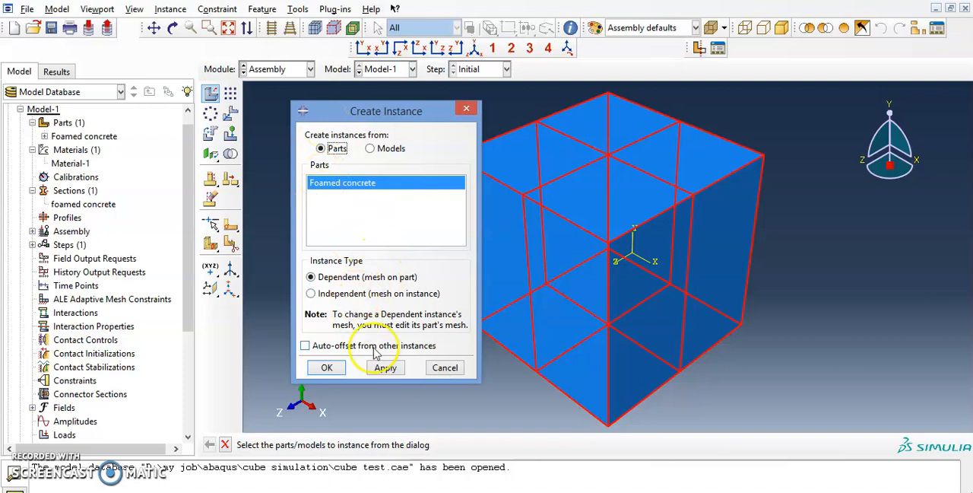
left_click(466, 109)
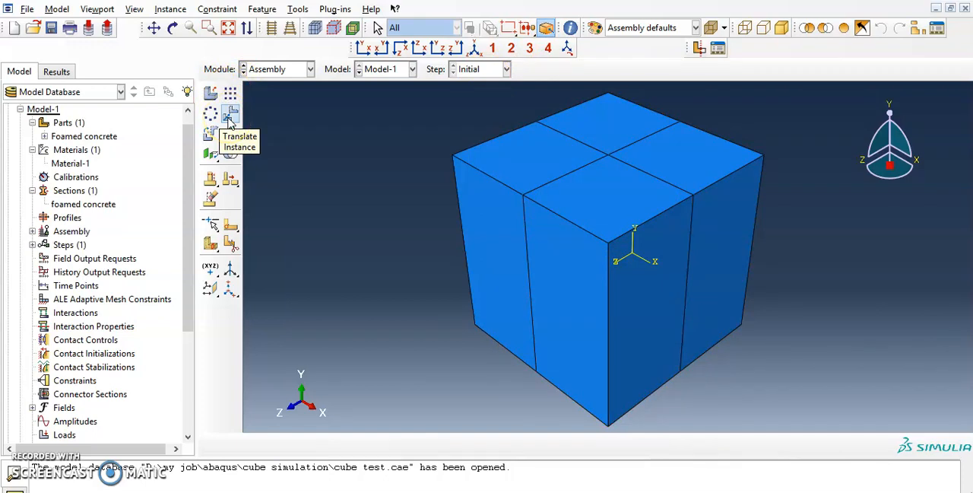
left_click(213, 133)
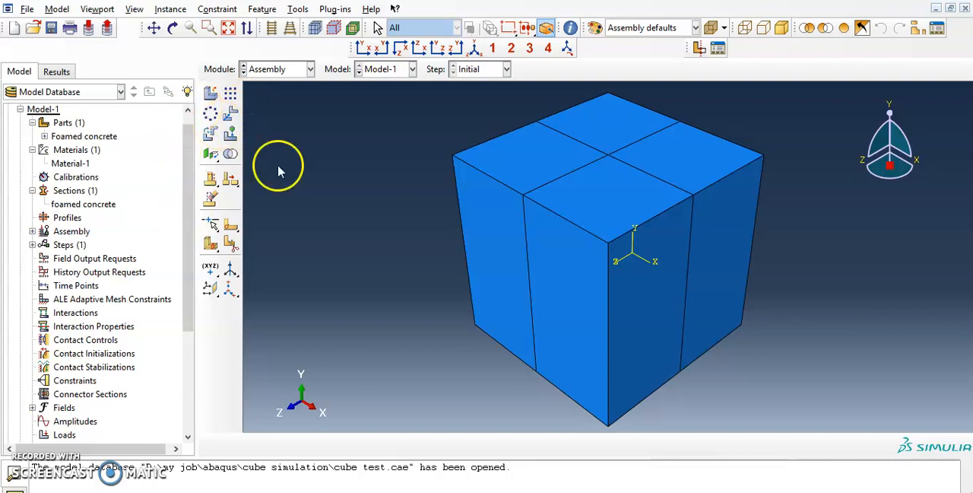
Step: Create a reference point at the centre of the cube's top face, where the partition lines cross
scroll(546, 175, "up", 1)
scroll(299, 123, "down", 1)
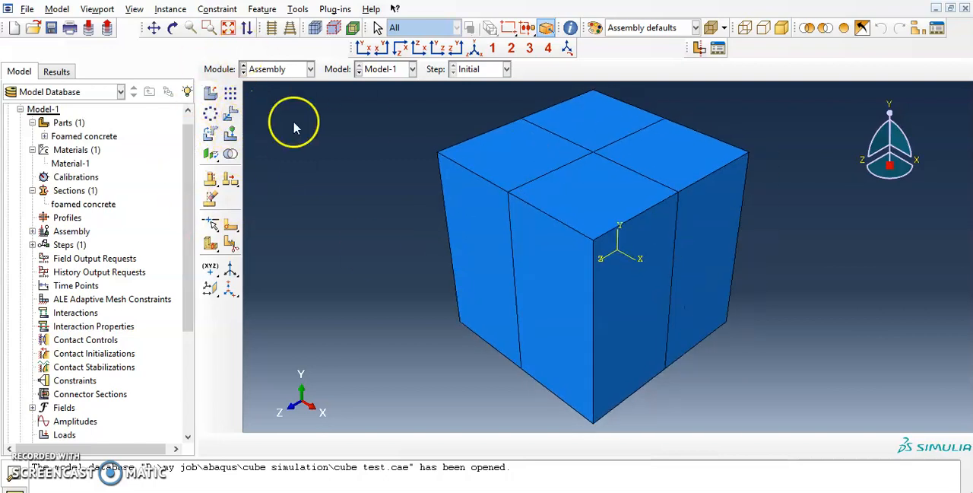
scroll(727, 165, "down", 2)
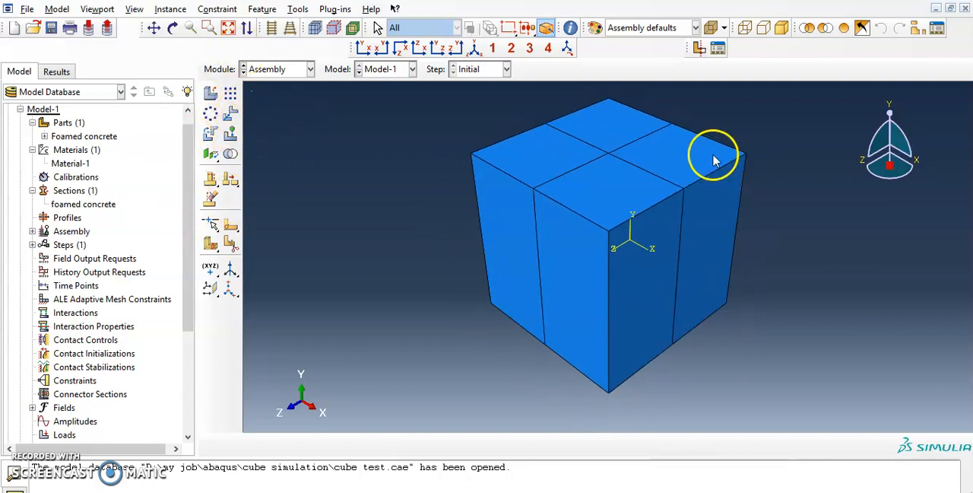
left_click(297, 10)
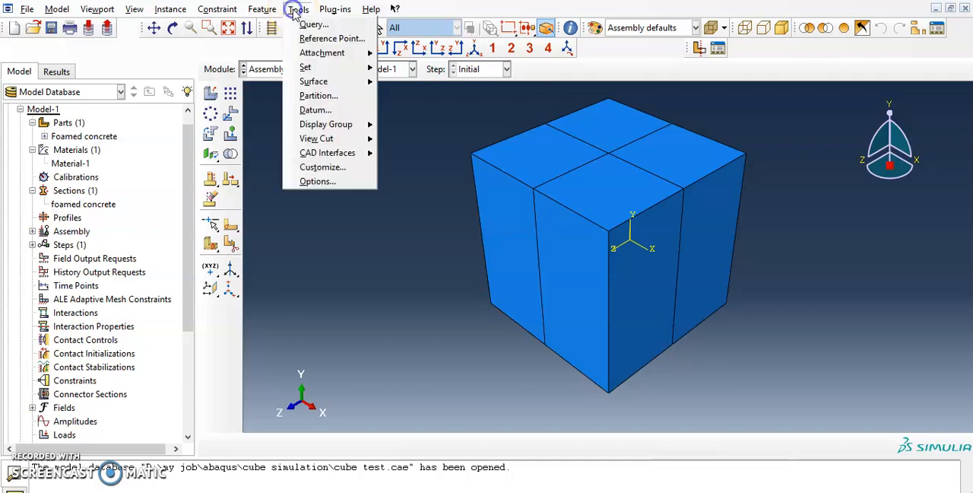
left_click(324, 39)
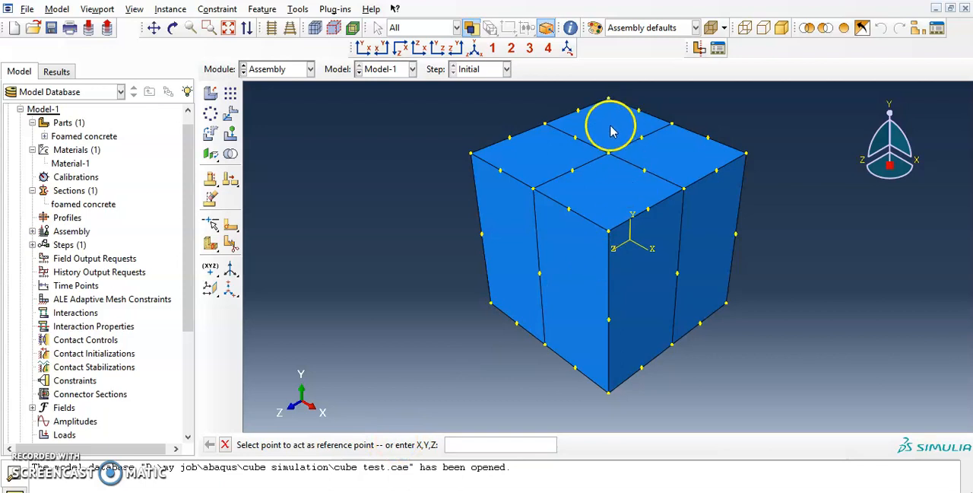
left_click(610, 155)
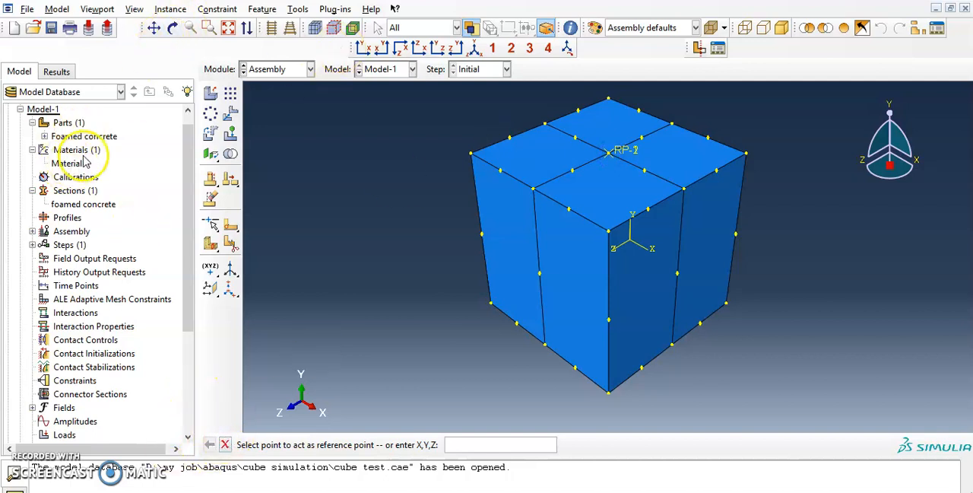
Step: Delete the duplicate reference point RP-2 from the assembly features
left_click(32, 232)
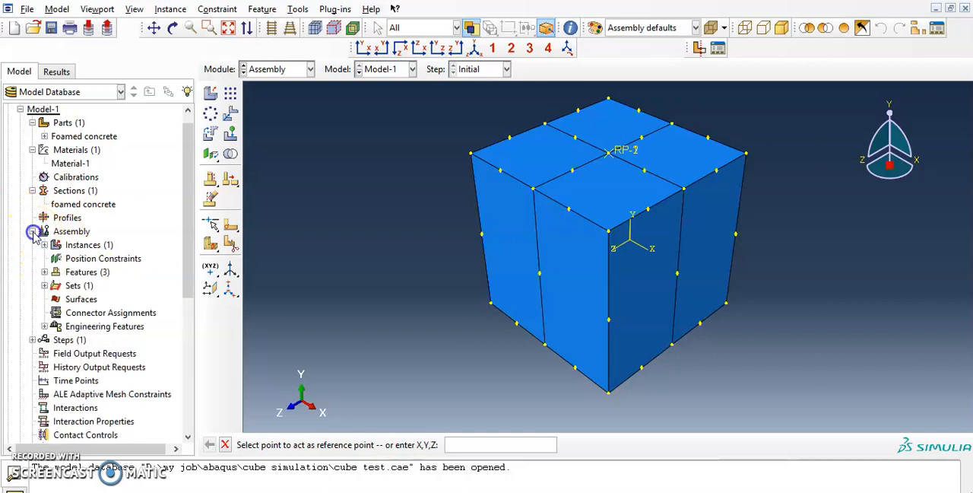
left_click(44, 285)
left_click(44, 271)
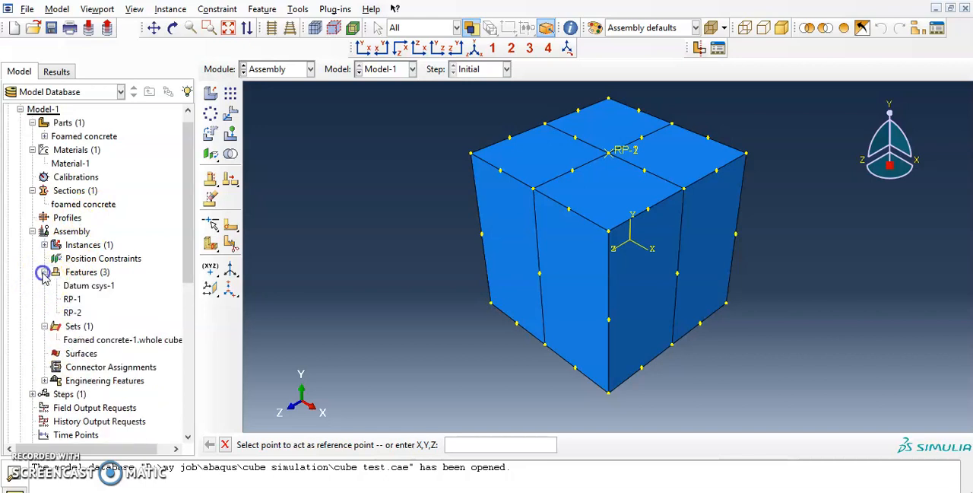
left_click(72, 299)
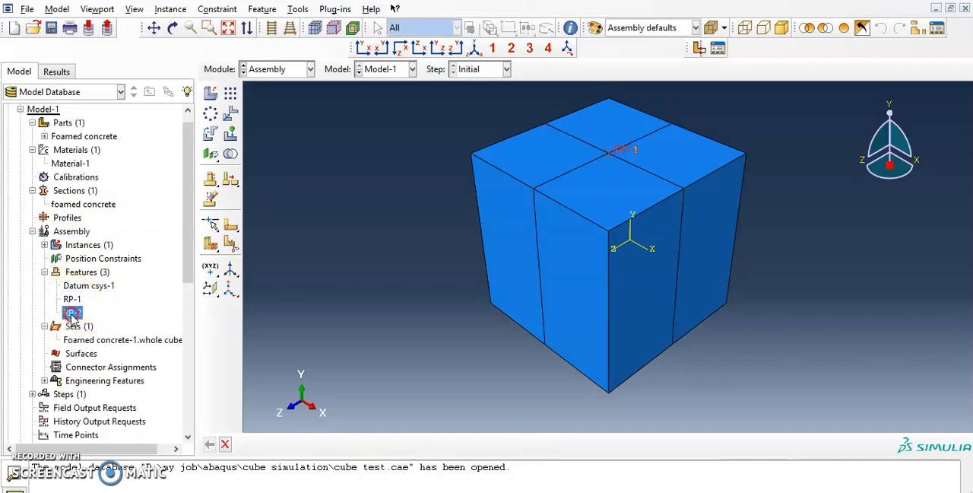
right_click(72, 314)
left_click(118, 383)
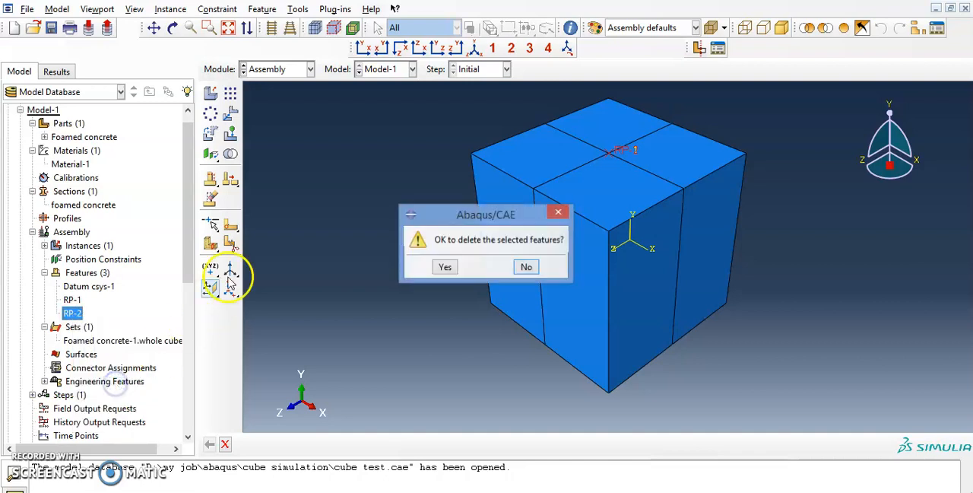
left_click(444, 266)
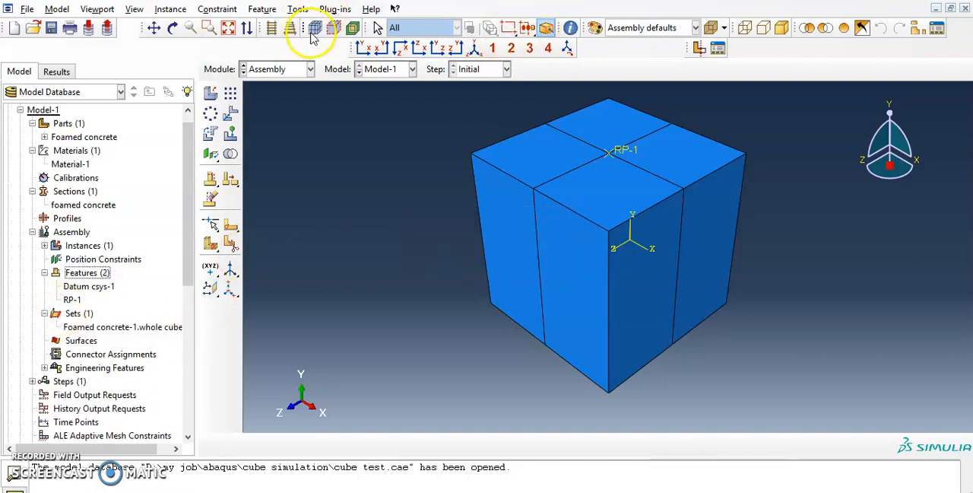
Step: Create a reference point at the centre of the cube's bottom face, where the partition lines cross
left_click(298, 9)
left_click(398, 35)
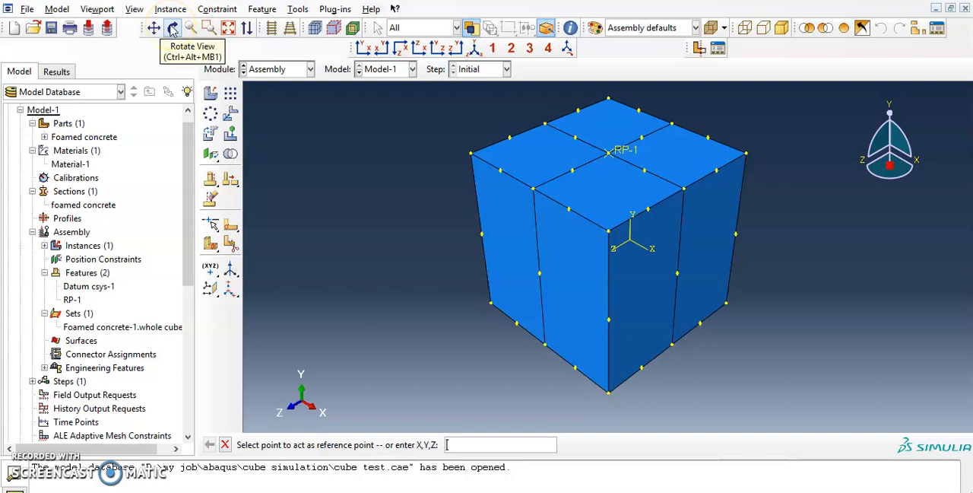
left_click(173, 29)
left_click_drag(609, 413, 608, 193)
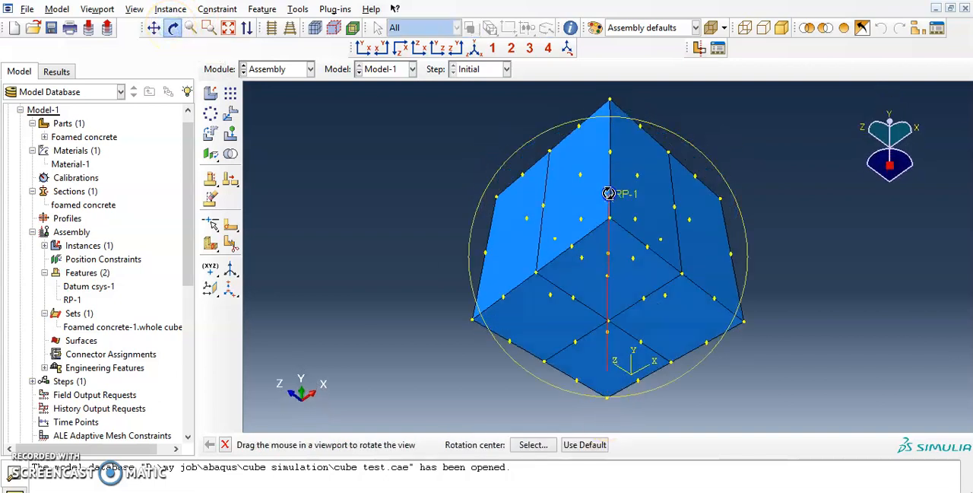
middle_click(625, 319)
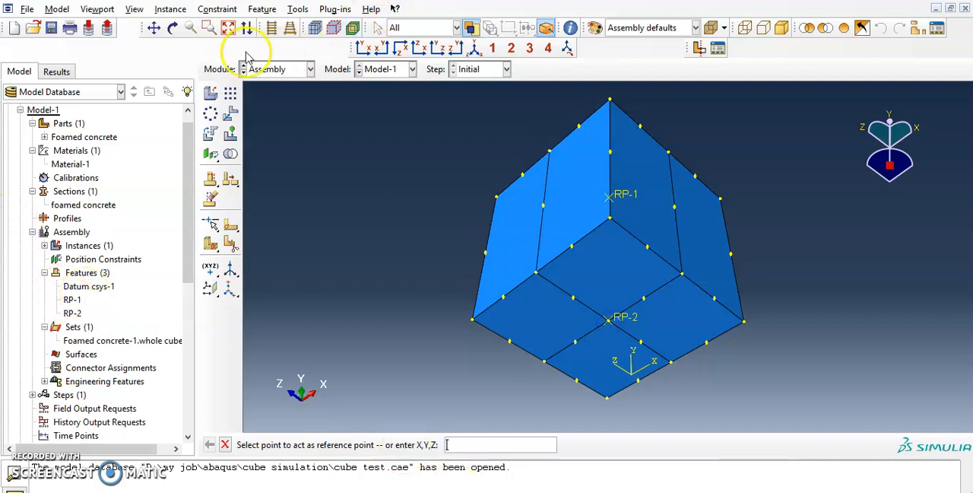
Step: Rename the reference point on the cube's top face as "RP top"
left_click(173, 31)
left_click_drag(652, 142, 597, 298)
left_click(626, 178)
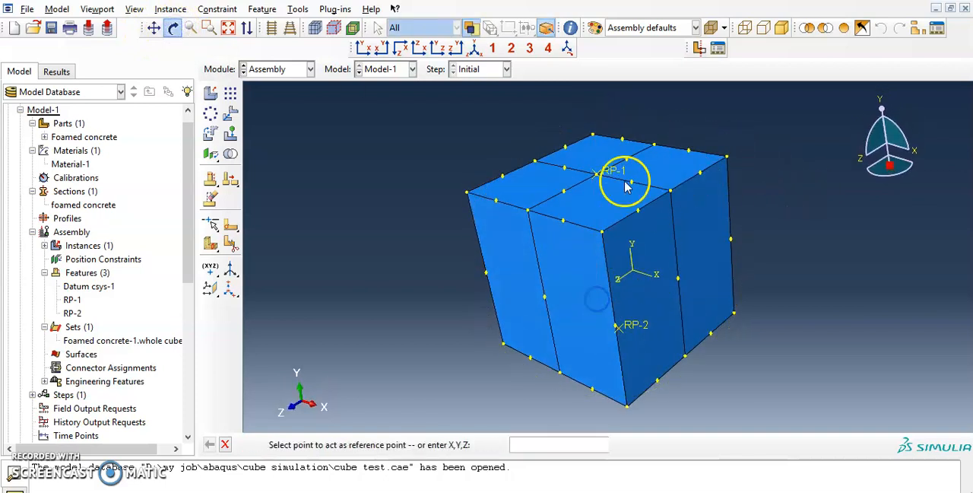
right_click(72, 300)
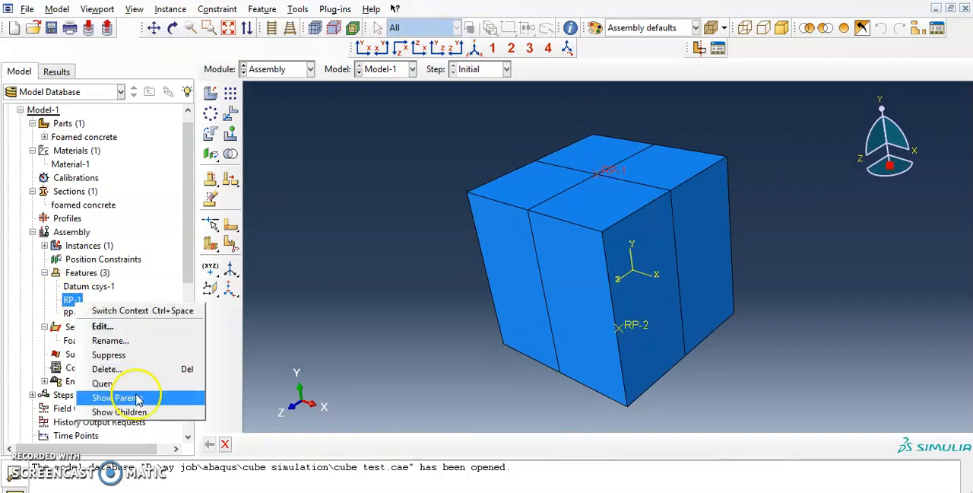
left_click(150, 341)
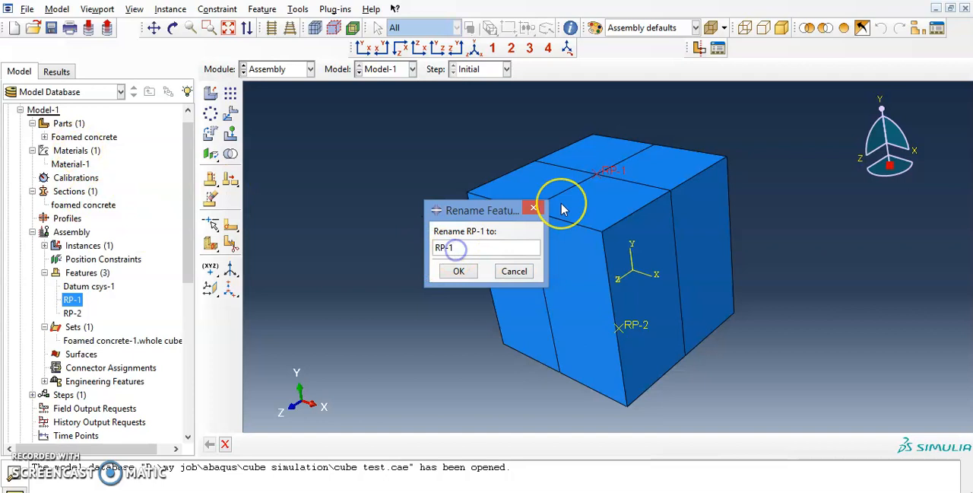
type("RP top")
left_click(459, 271)
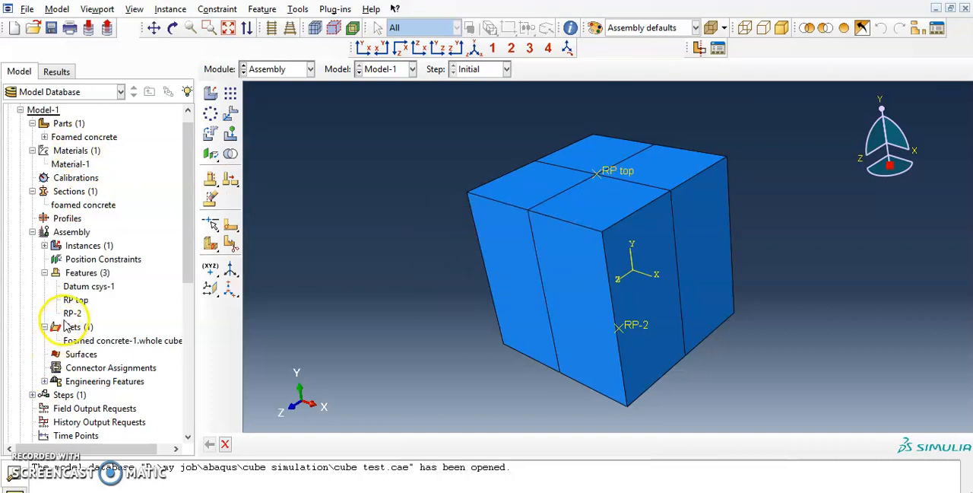
Step: Rename the reference point on the cube's bottom face as "RP bottom"
right_click(74, 315)
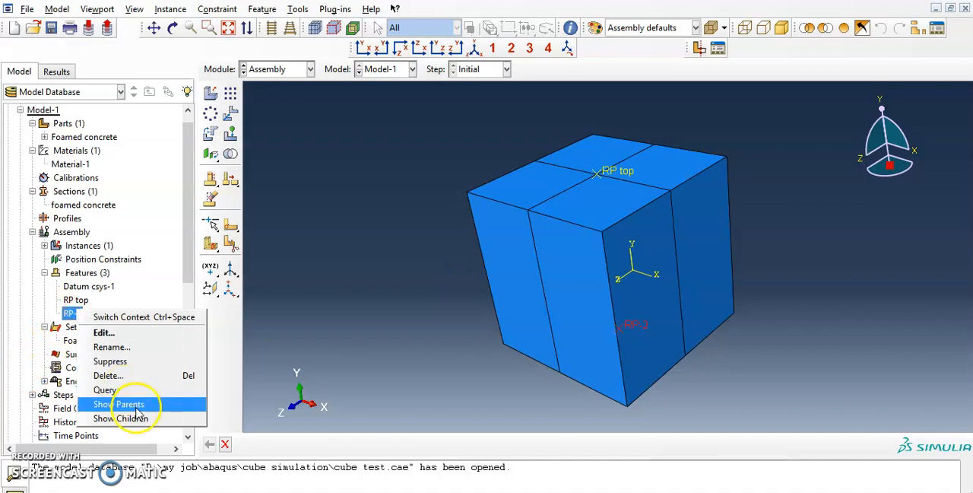
left_click(161, 349)
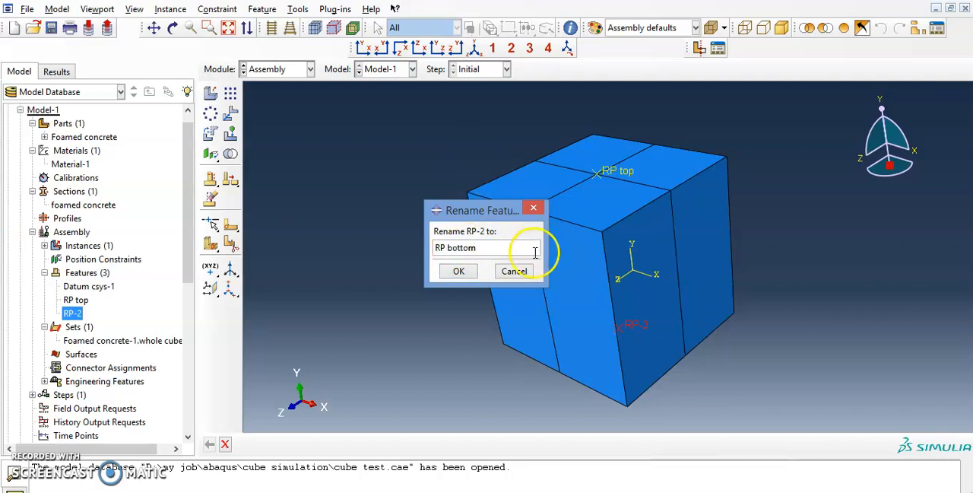
left_click(459, 271)
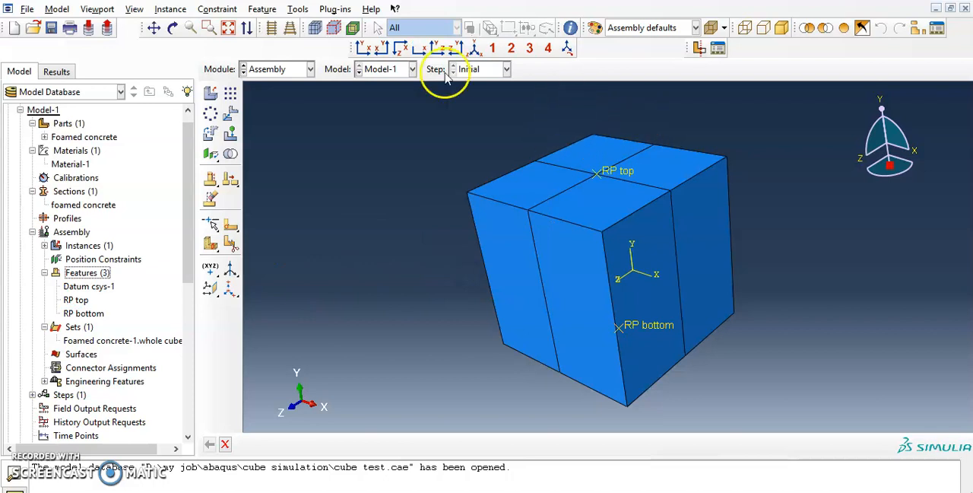
Step: Create an assembly geometry set named "surface" from the four partitioned faces on top of the cube
left_click(476, 48)
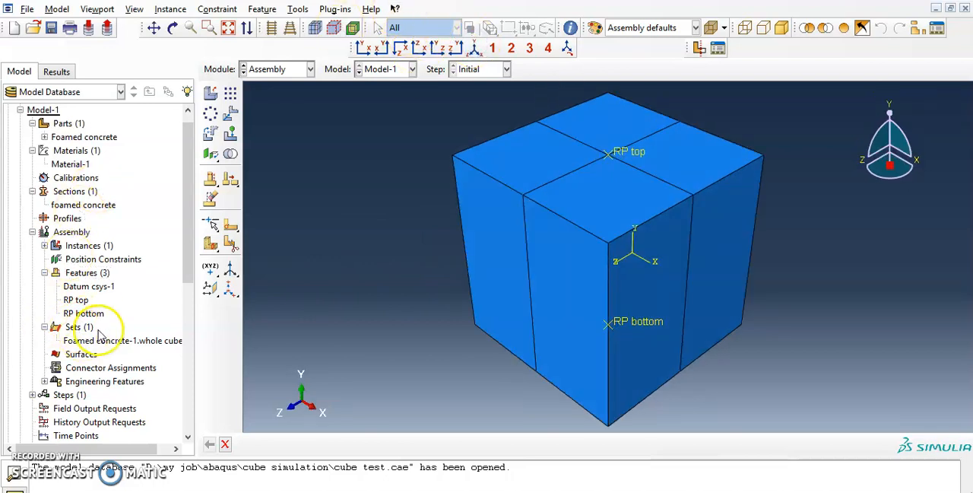
left_click(115, 340)
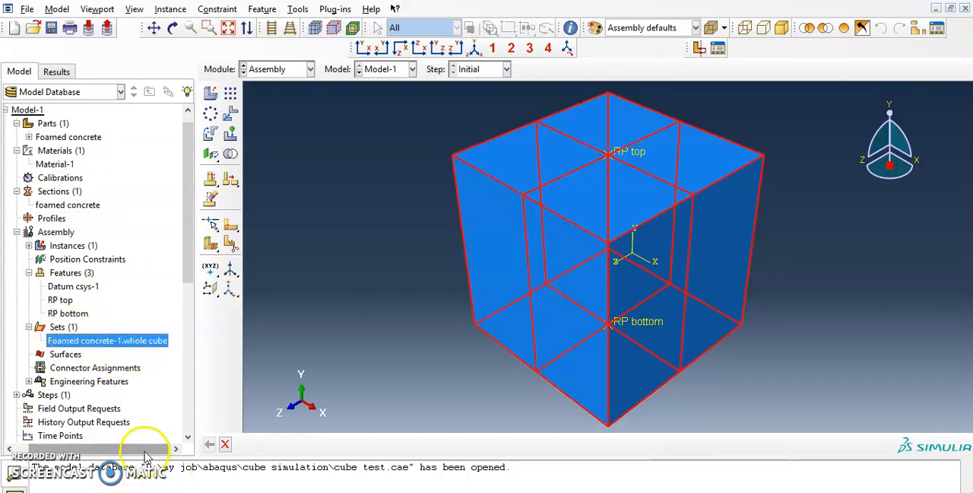
left_click_drag(135, 447, 45, 449)
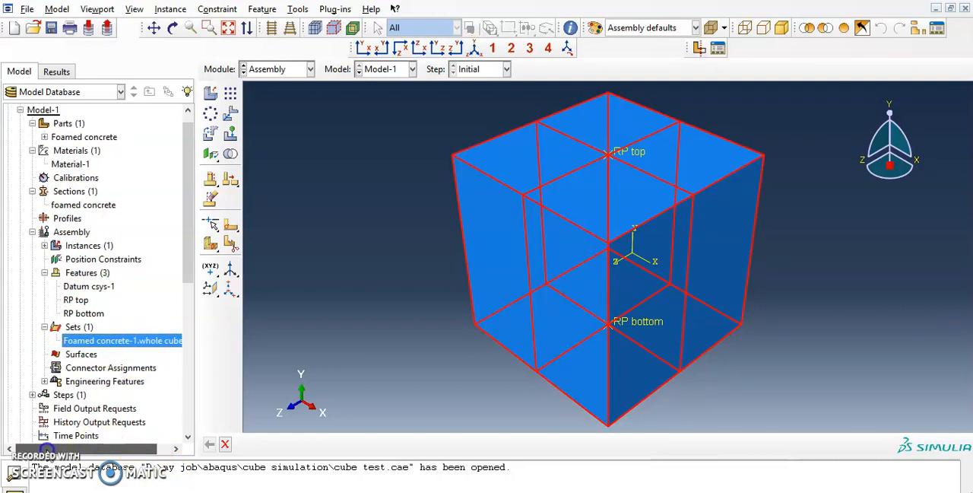
left_click(79, 327)
double_click(79, 327)
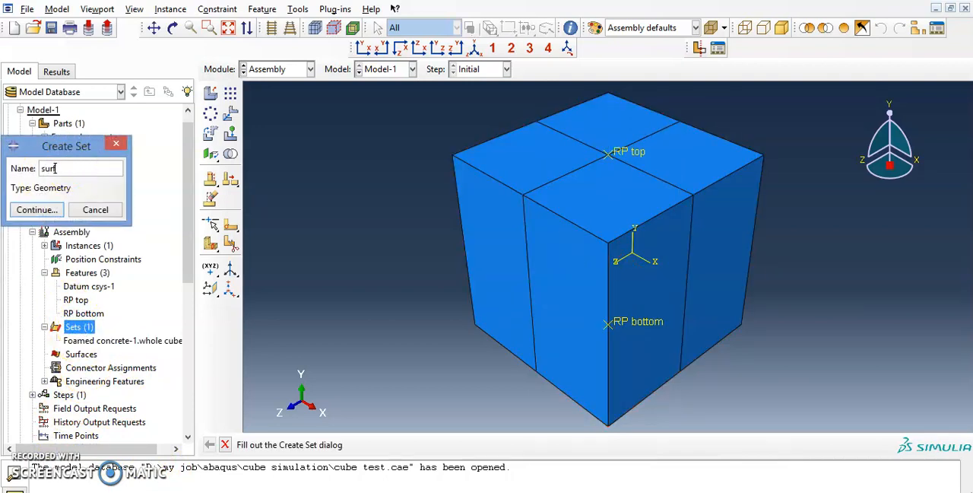
key("Return")
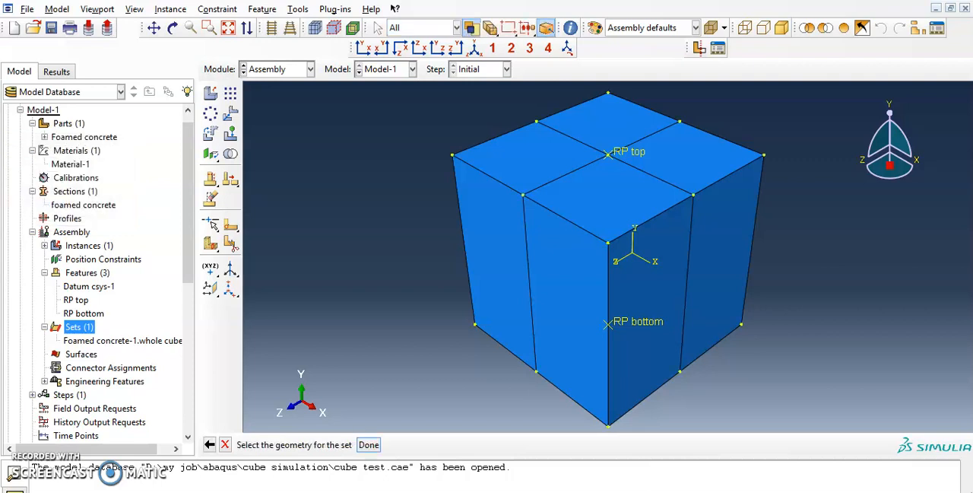
left_click(541, 161)
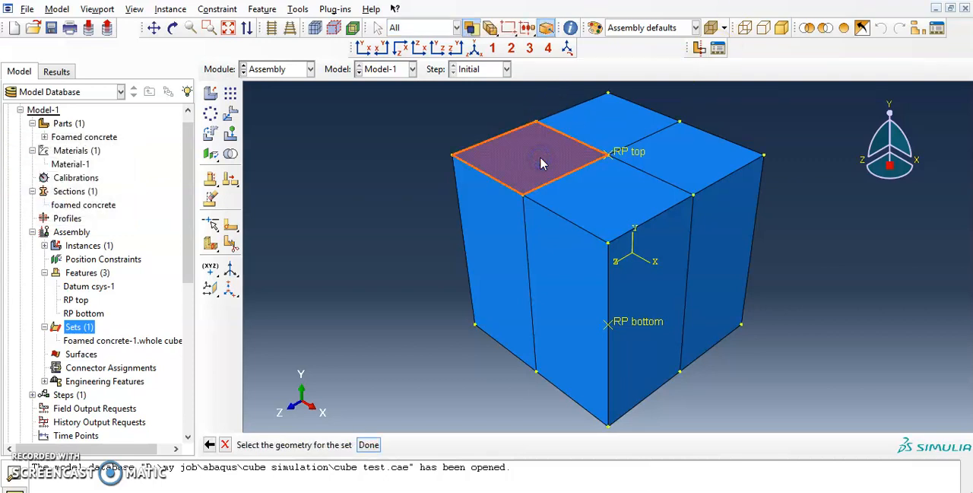
left_click(611, 132, "shift")
left_click(692, 157, "shift")
left_click(615, 194, "shift")
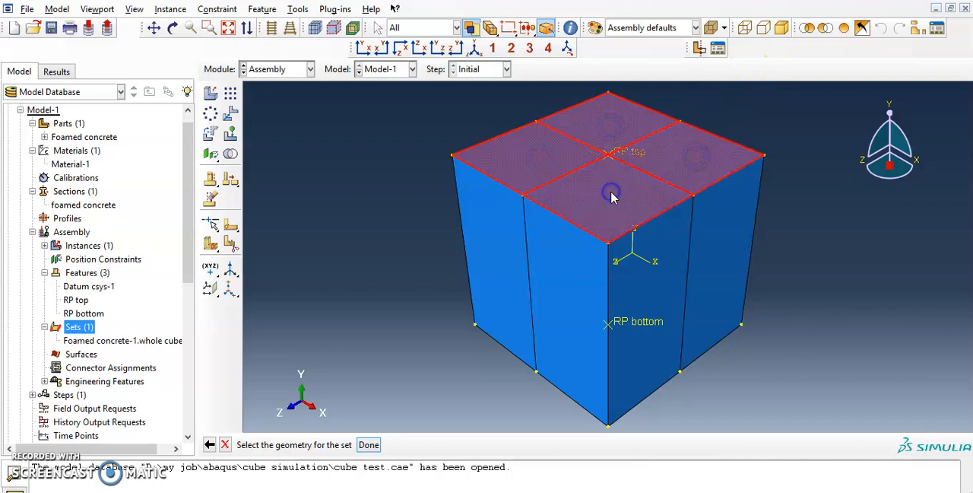
left_click(368, 444)
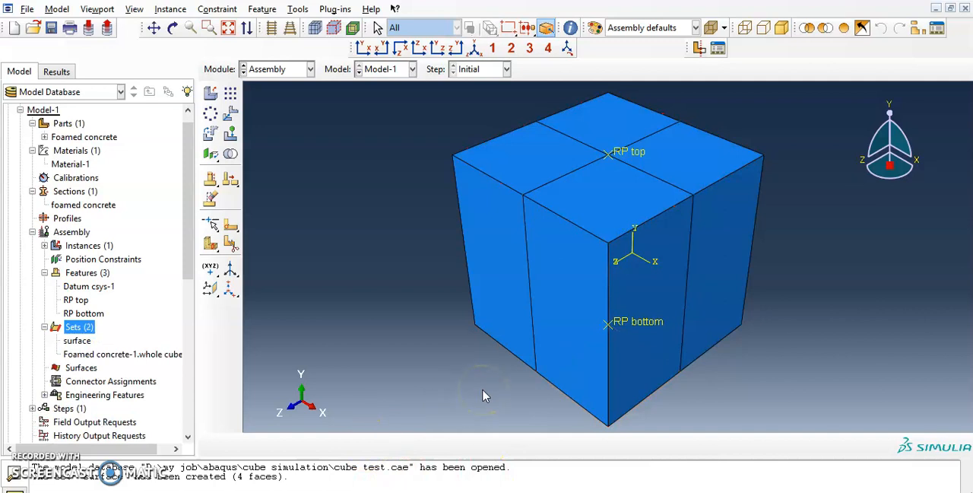
Step: Rename the set containing the cube's top faces as "surface top"
left_click(74, 341)
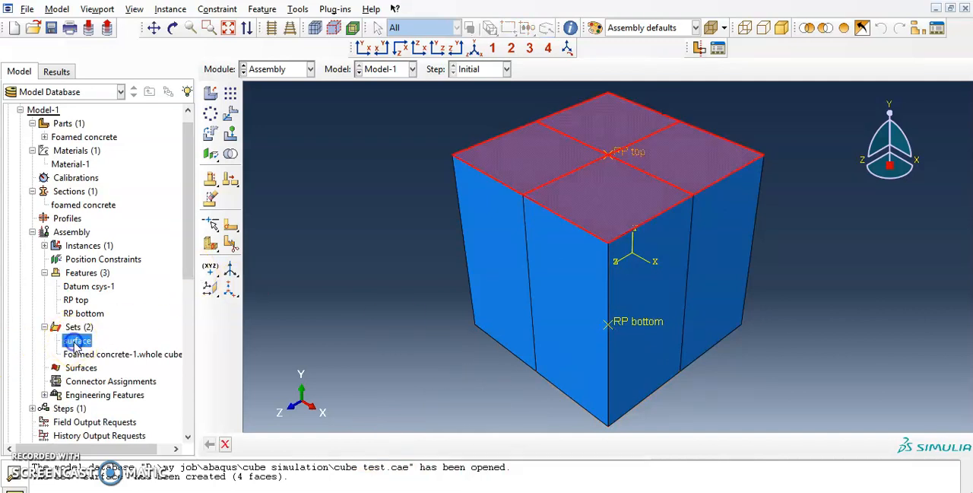
right_click(76, 344)
left_click(113, 379)
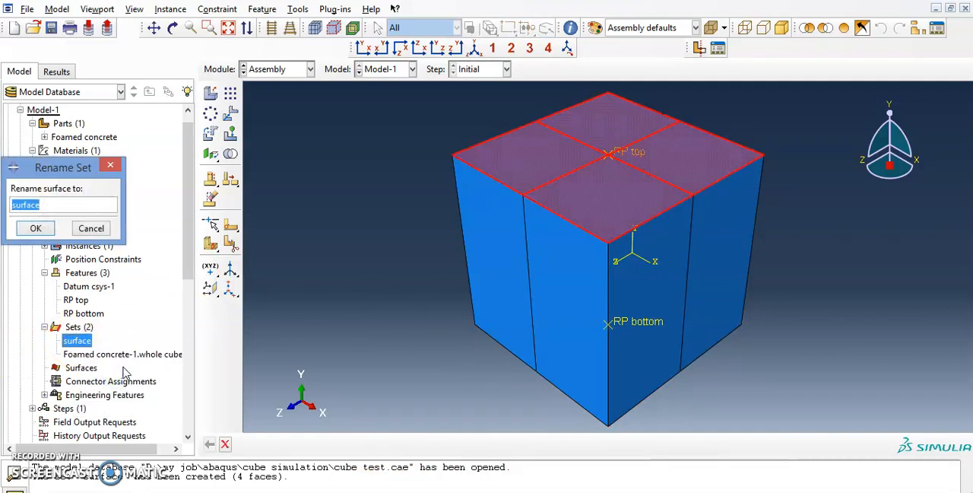
type("top")
key("Return")
Step: Create an assembly geometry set named "surface bottom" from the four partitioned faces on the cube's underside
left_click(92, 325)
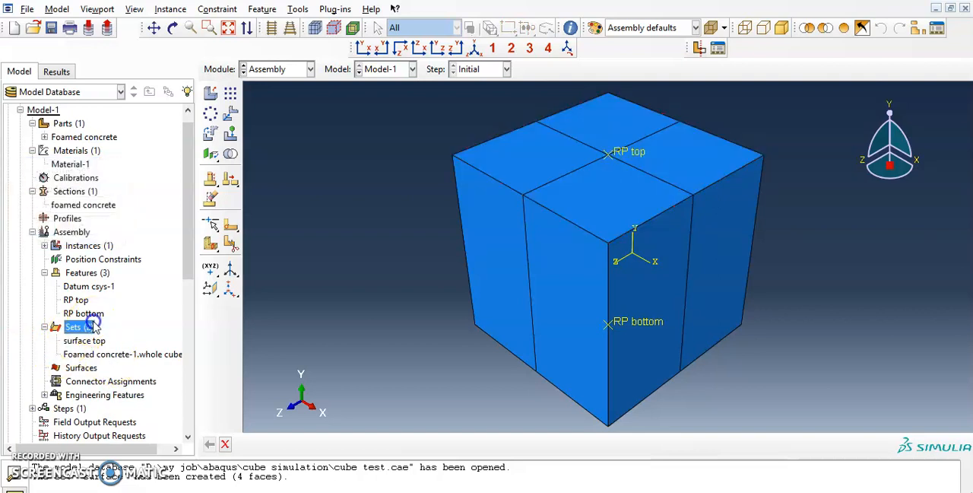
double_click(91, 325)
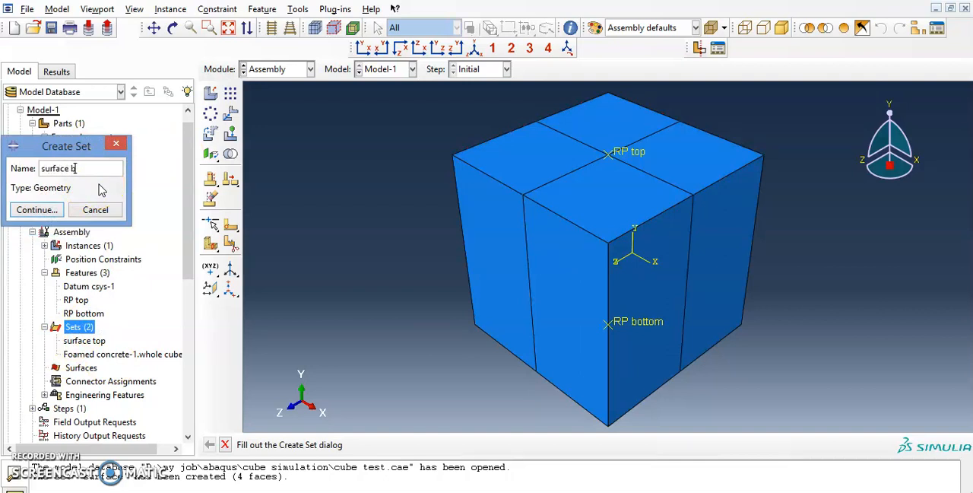
key("Return")
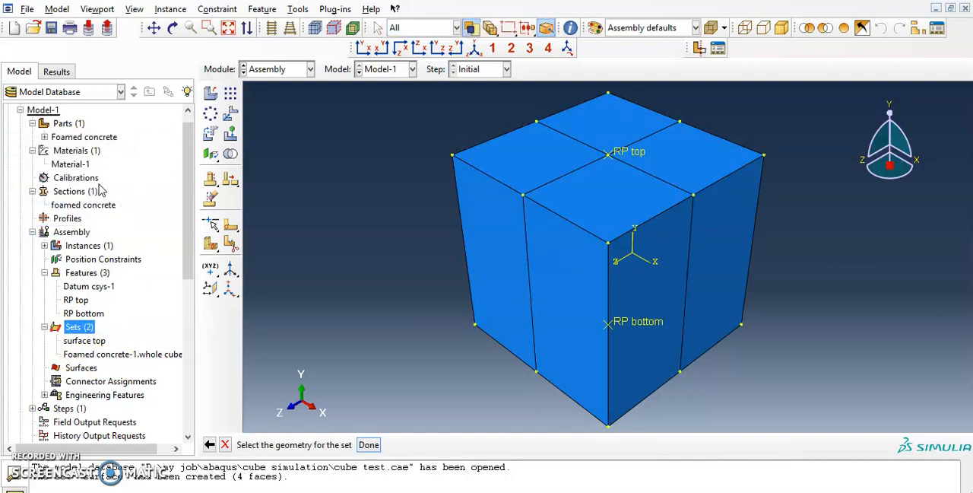
left_click(176, 27)
left_click_drag(589, 330, 609, 218)
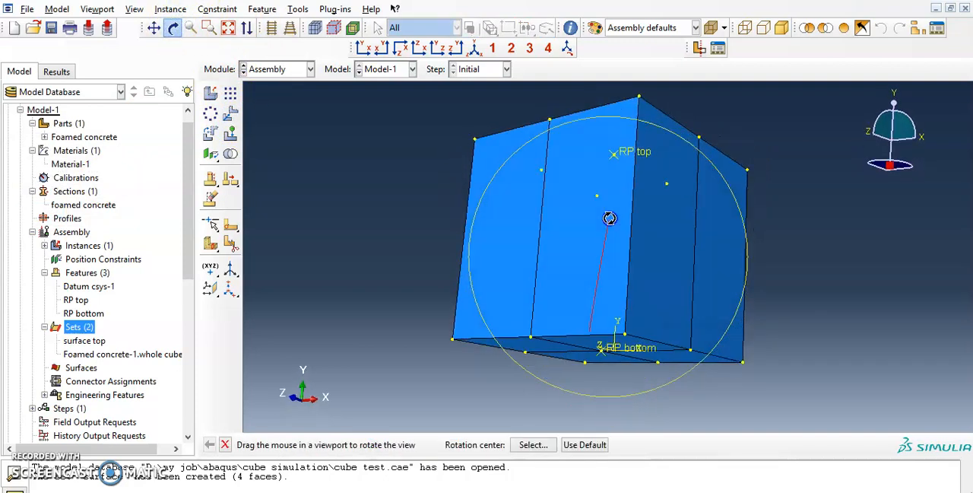
left_click_drag(635, 323, 645, 266)
middle_click(638, 325)
left_click(618, 296)
left_click(531, 328, "shift")
left_click(681, 338, "shift")
left_click(370, 445)
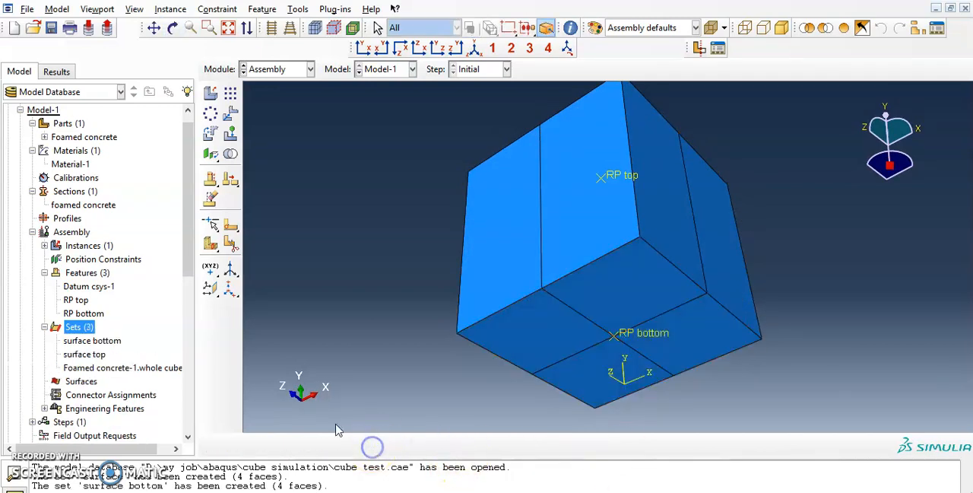
Step: Check the geometry of the whole cube, surface top and surface bottom sets by highlighting each one in an isometric view
left_click(473, 48)
left_click(138, 370)
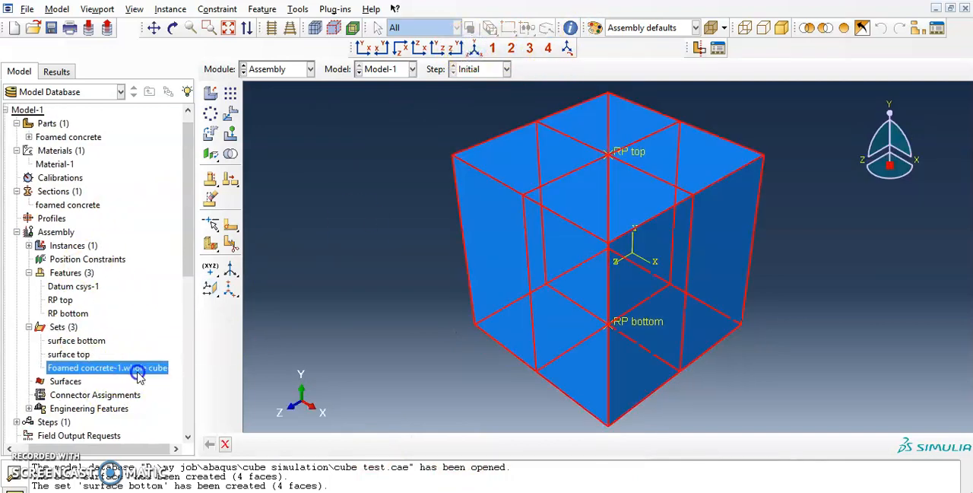
left_click(67, 355)
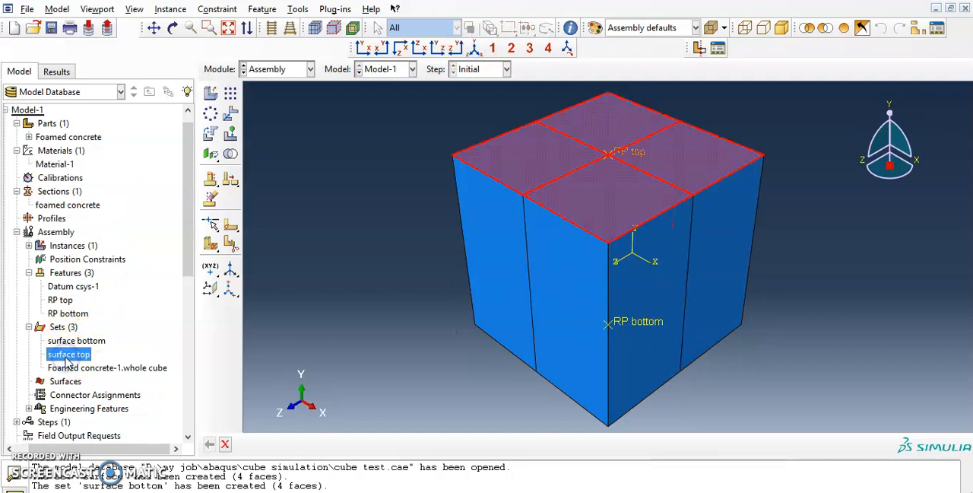
left_click(74, 341)
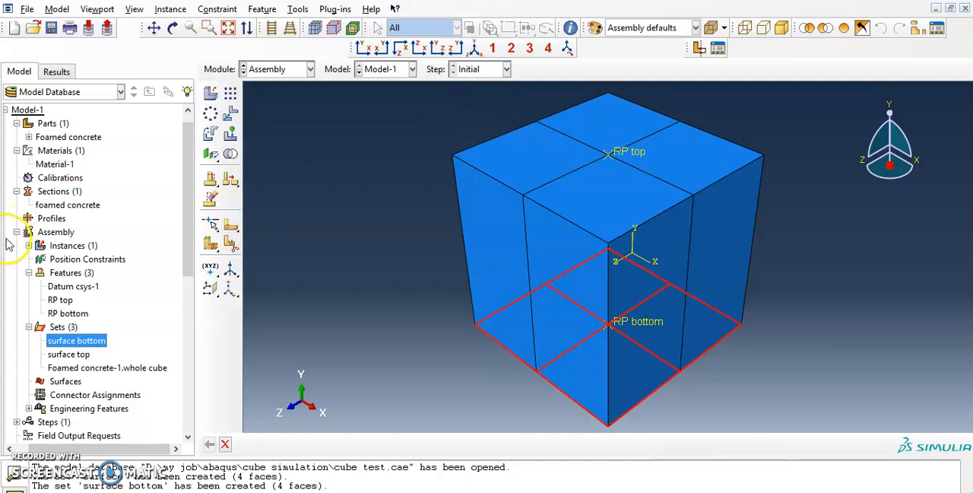
scroll(11, 251, "down", 4)
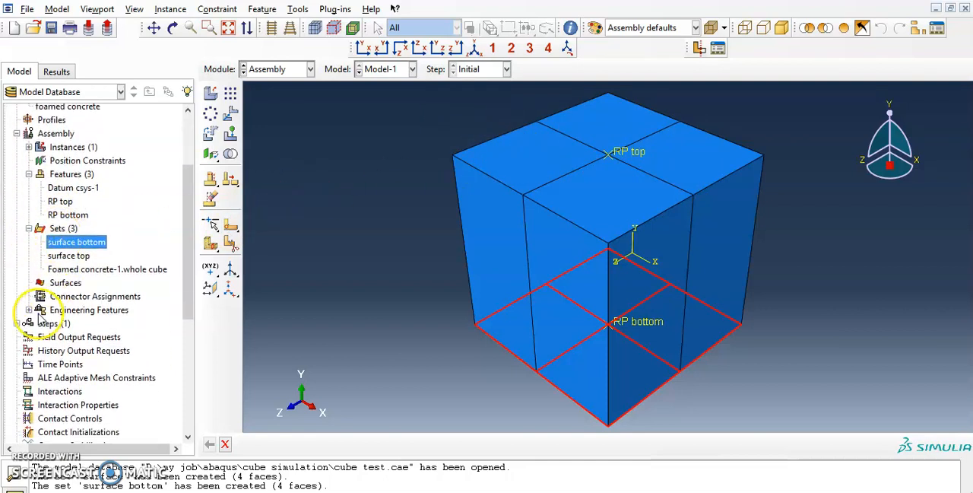
scroll(25, 295, "up", 5)
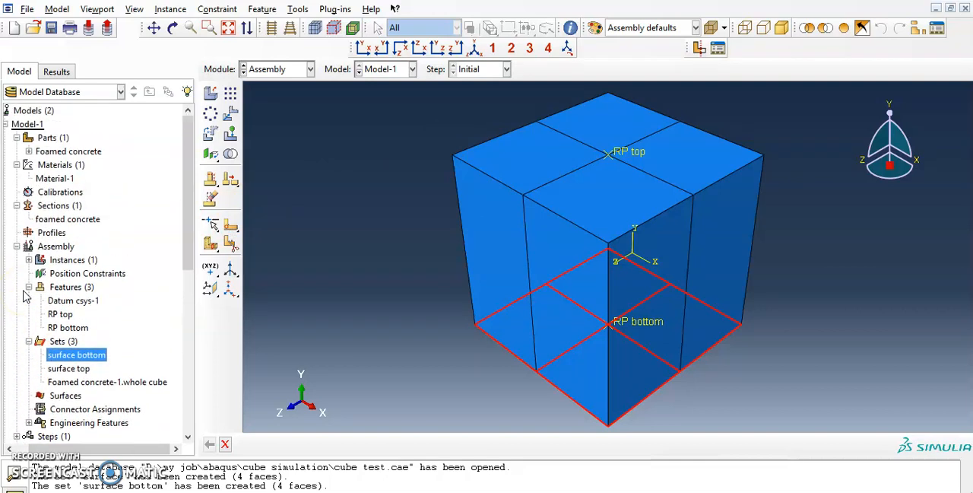
Step: Start a new analysis step after Initial in the Step module and name it "axial compression"
scroll(27, 299, "down", 4)
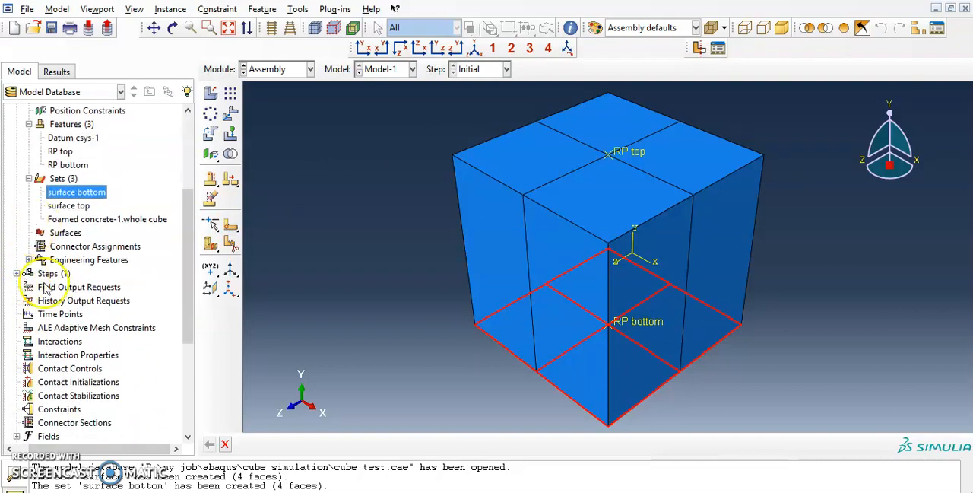
left_click(300, 68)
left_click(272, 125)
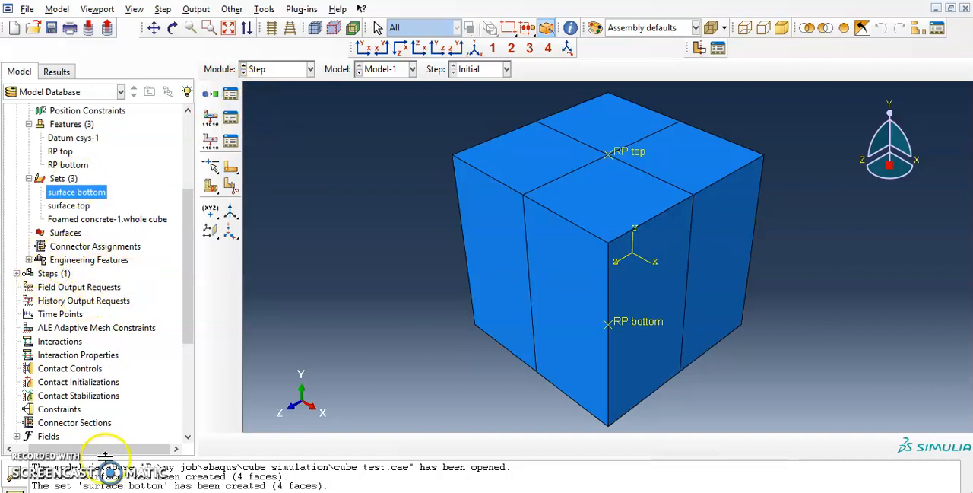
left_click_drag(110, 450, 46, 446)
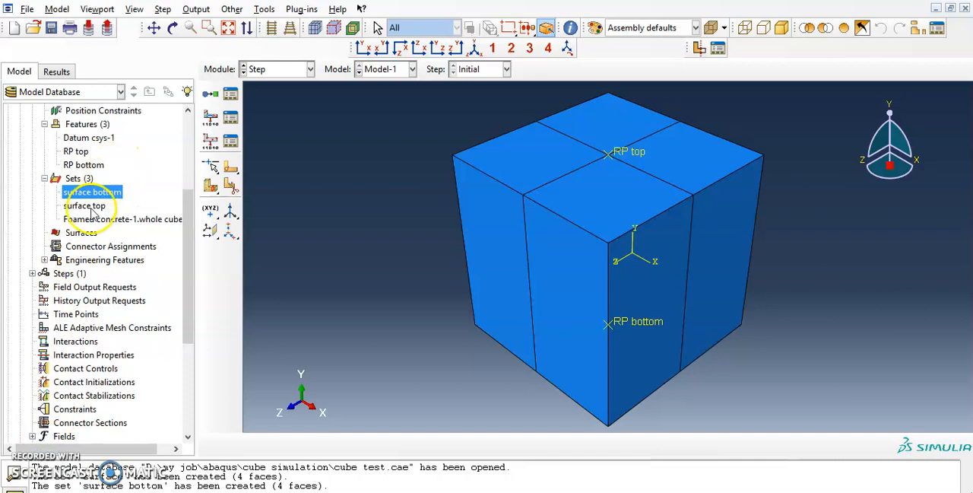
left_click(66, 271)
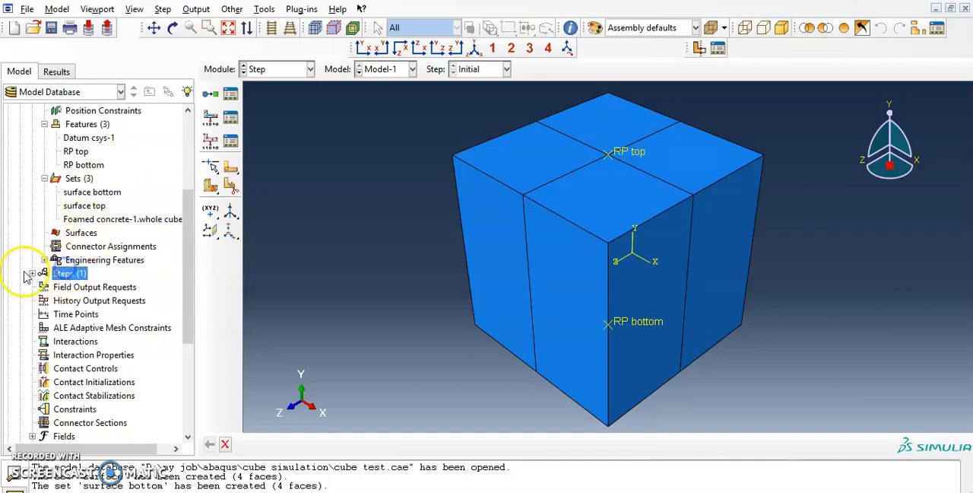
left_click(32, 273)
double_click(76, 274)
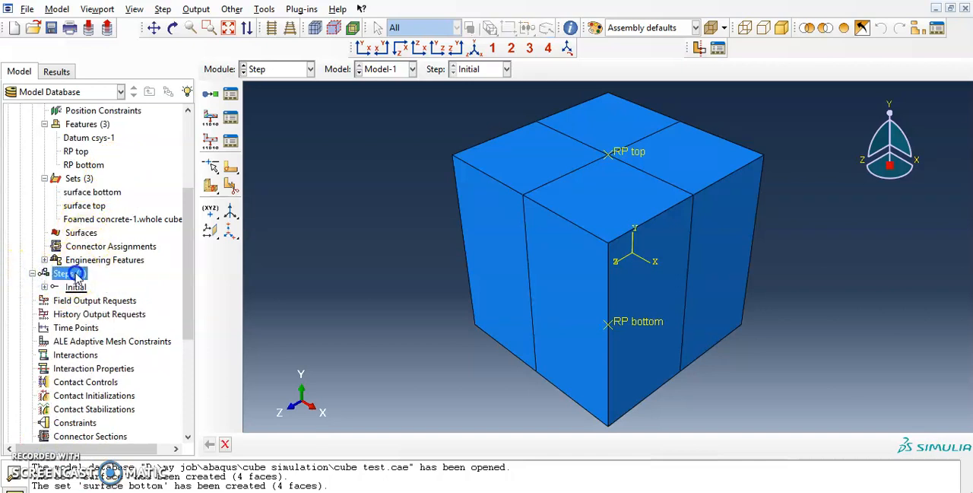
left_click_drag(455, 188, 491, 149)
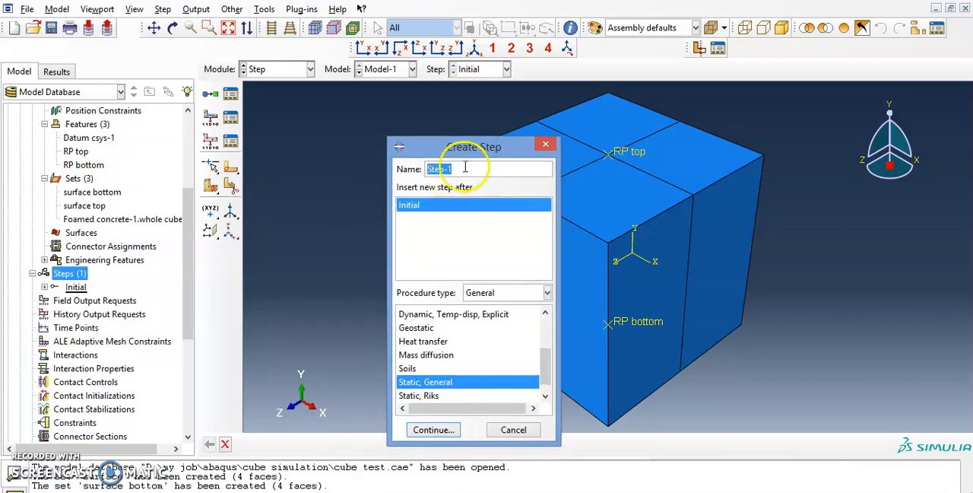
type("xial compression")
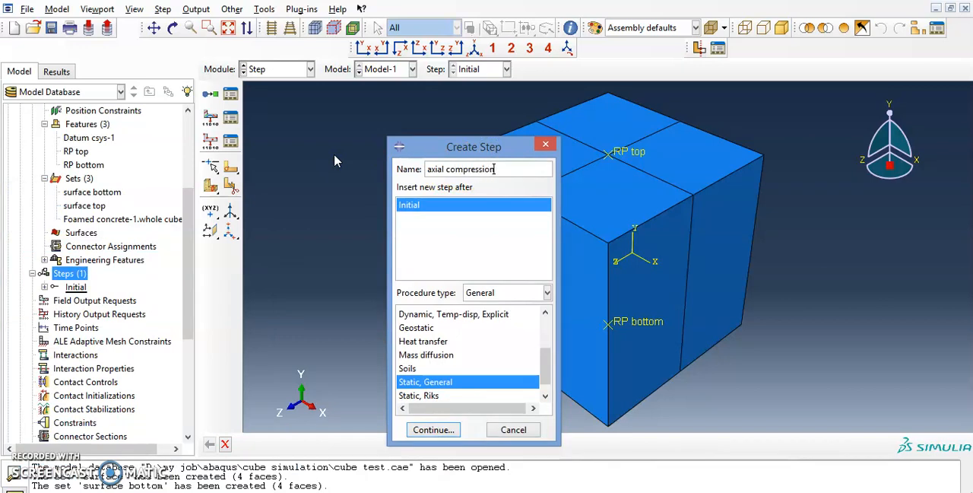
Step: Choose the general Dynamic, Explicit procedure for the axial compression step and proceed to its settings
scroll(489, 338, "up", 2)
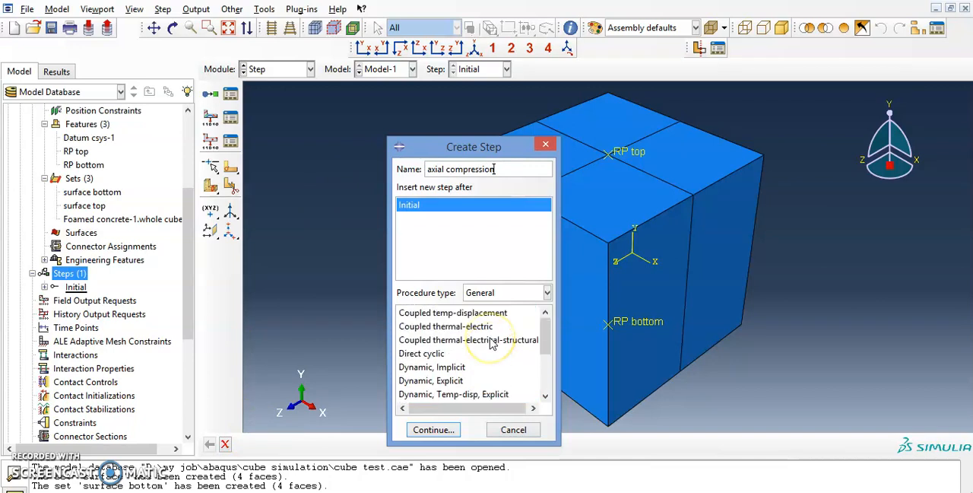
scroll(449, 344, "down", 1)
scroll(447, 344, "down", 2)
left_click(445, 338)
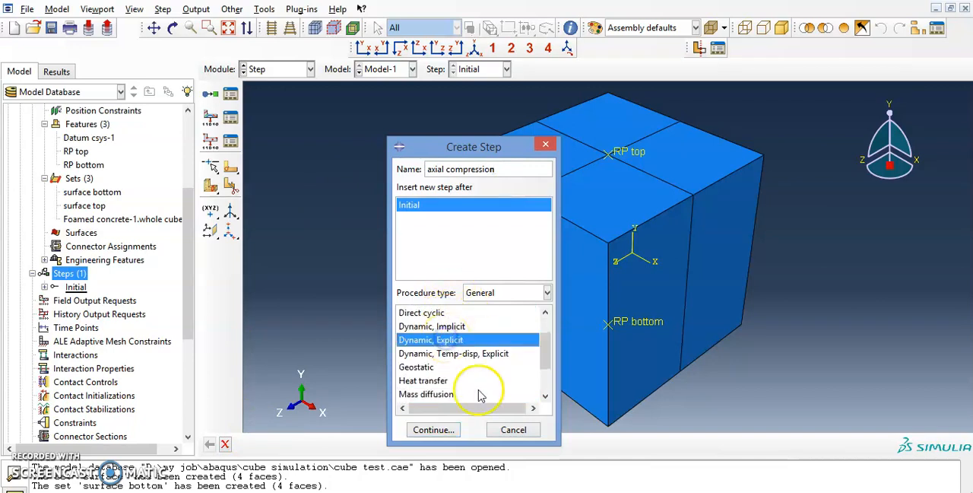
scroll(457, 358, "down", 2)
scroll(439, 332, "up", 5)
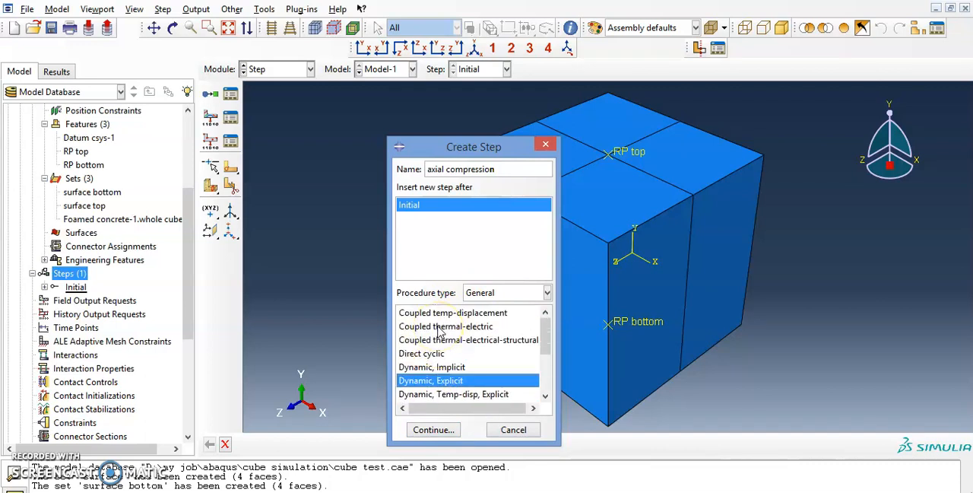
scroll(436, 334, "down", 3)
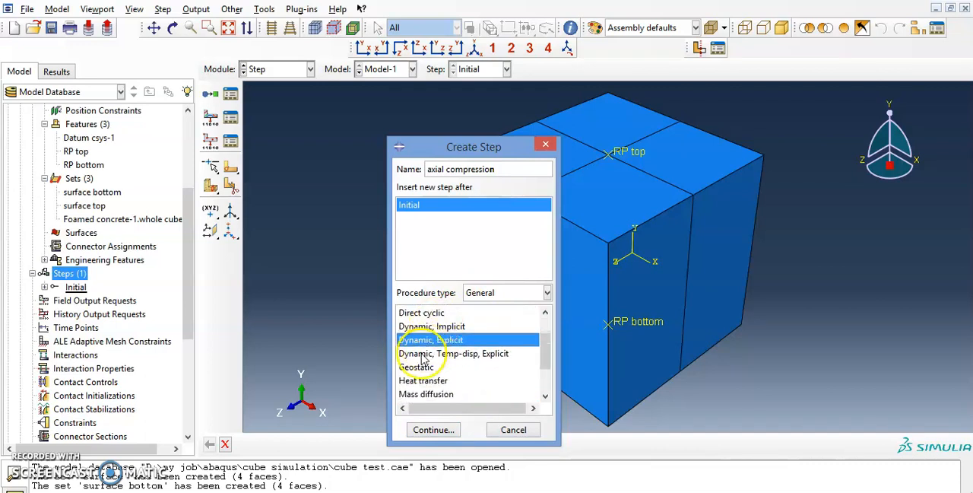
scroll(424, 357, "down", 3)
scroll(422, 361, "down", 1)
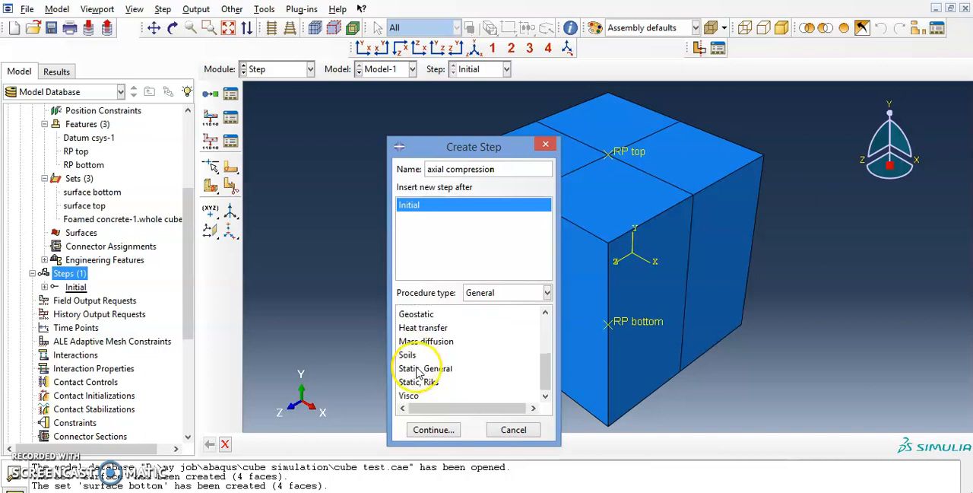
scroll(430, 340, "up", 3)
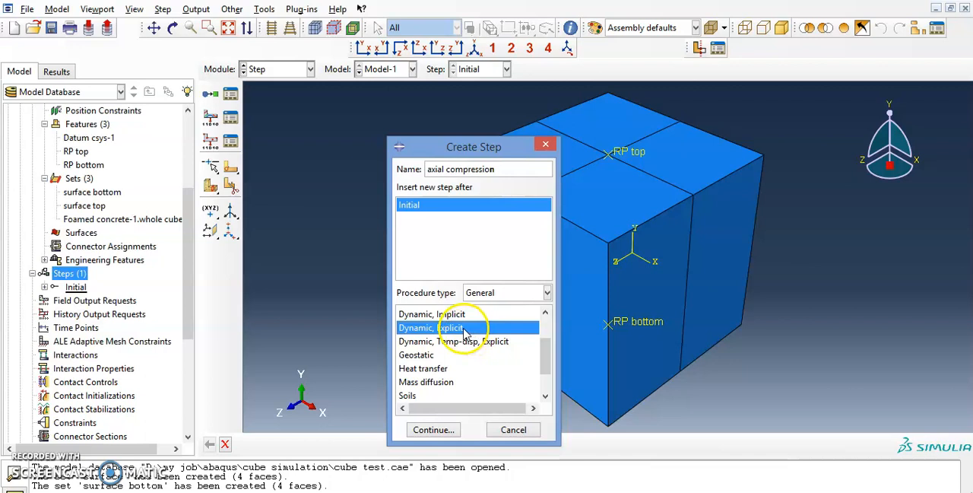
left_click(433, 431)
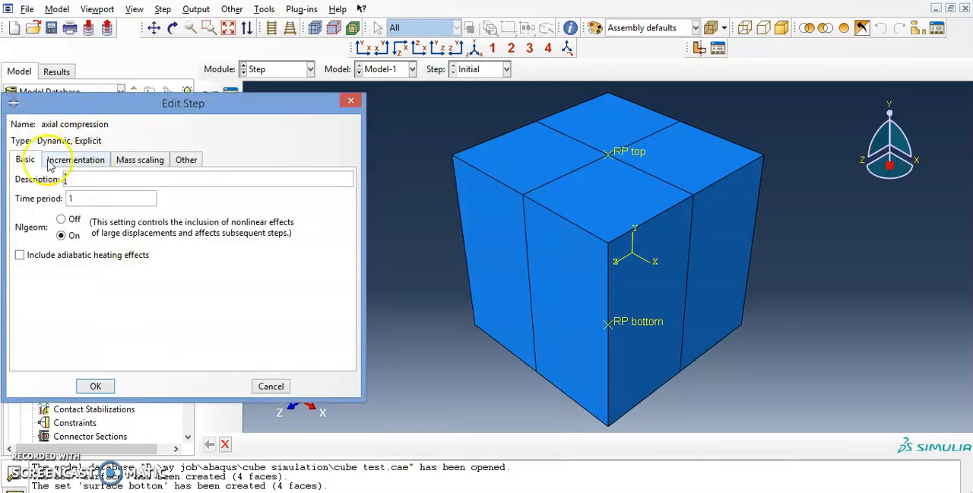
Step: Review the axial compression step's basic, incrementation, mass scaling and bulk viscosity settings, and create it with the default values
left_click_drag(83, 104, 266, 94)
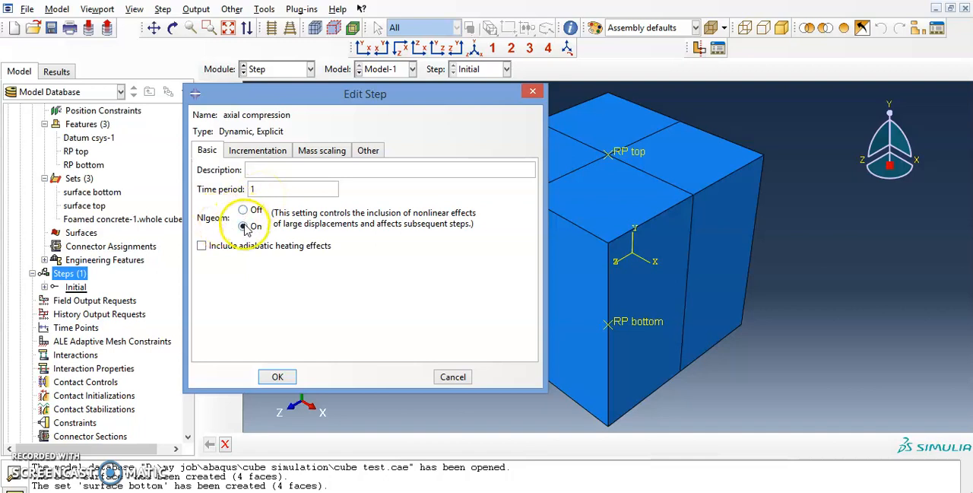
left_click(257, 152)
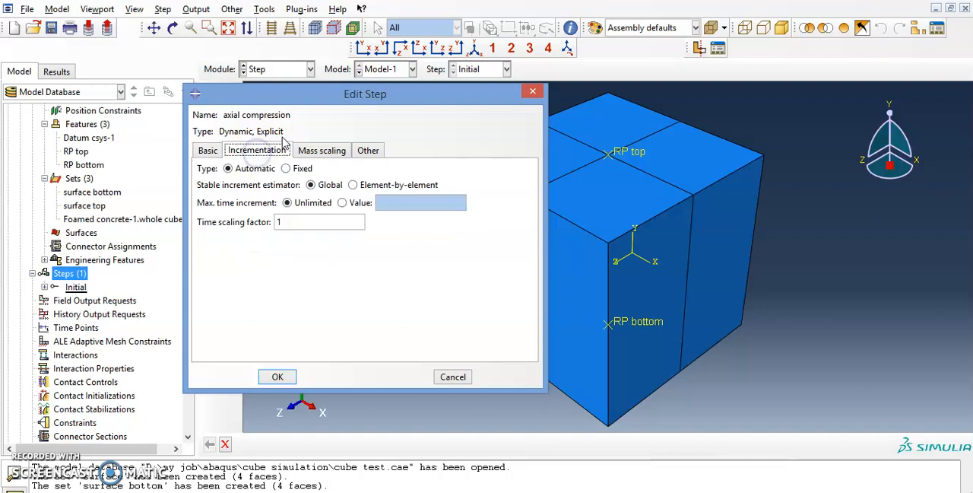
left_click(322, 149)
left_click(374, 151)
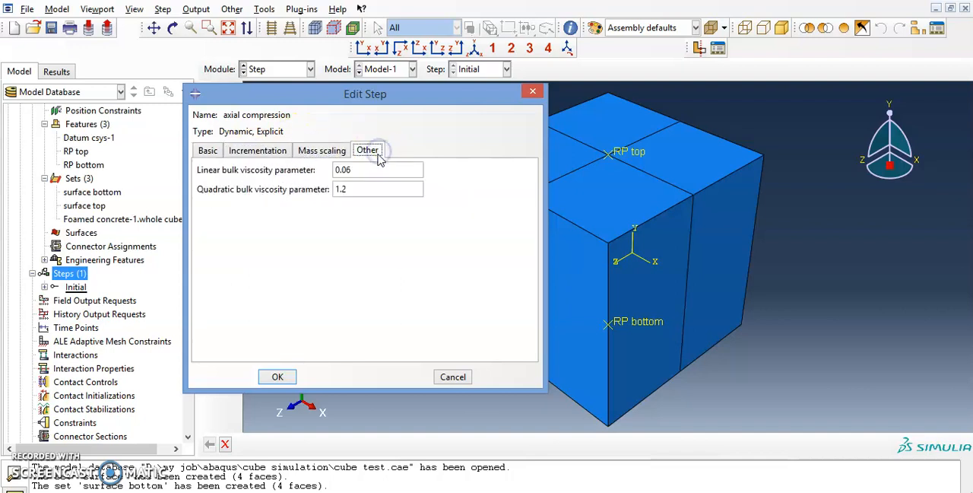
left_click(207, 151)
left_click(277, 377)
Step: Edit the field output request F-Output-1 to use 100 evenly spaced time intervals
left_click(81, 304)
scroll(82, 297, "down", 1)
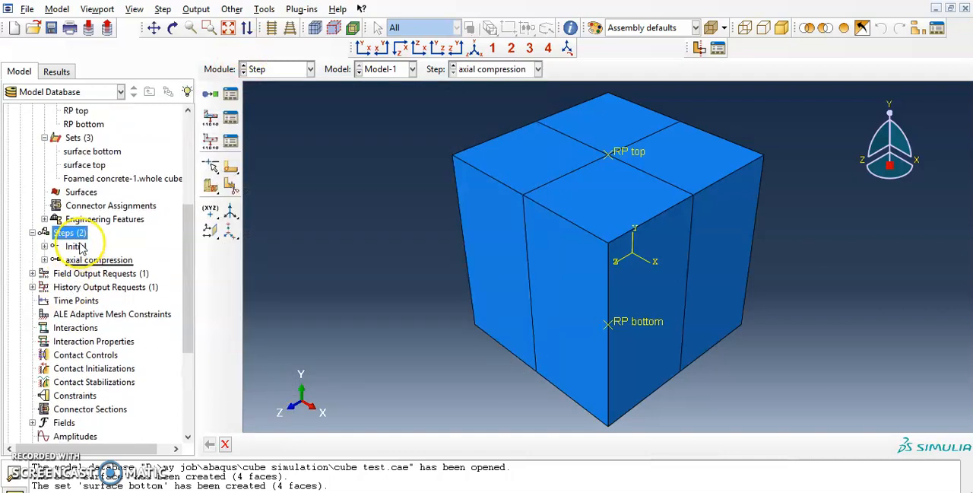
left_click(58, 262)
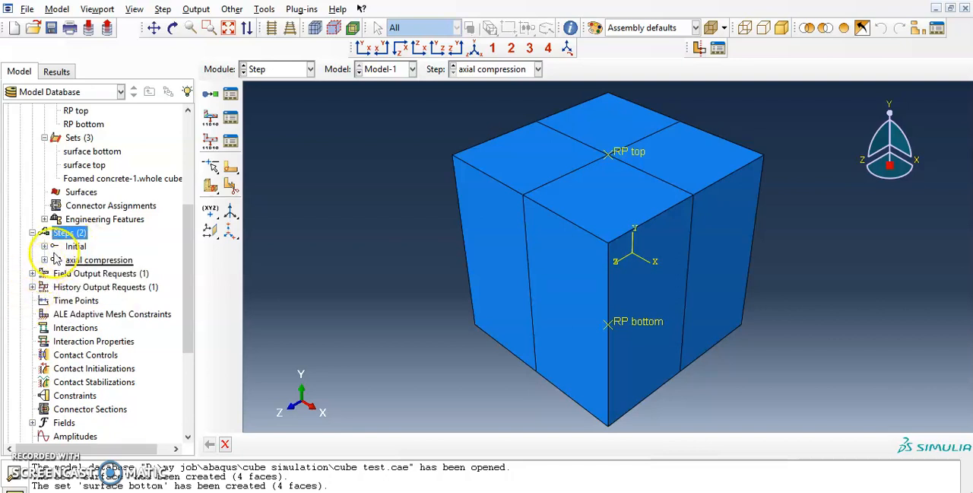
left_click(31, 273)
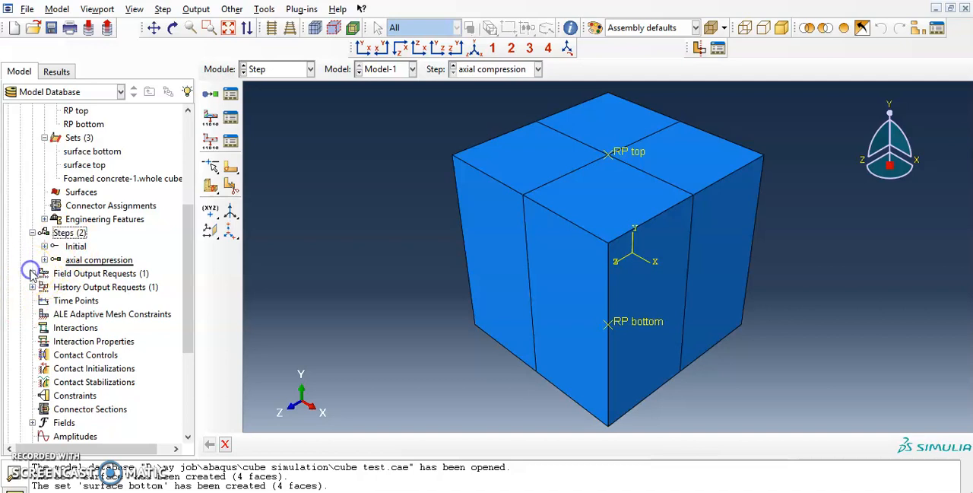
left_click(31, 273)
left_click(76, 286)
double_click(79, 286)
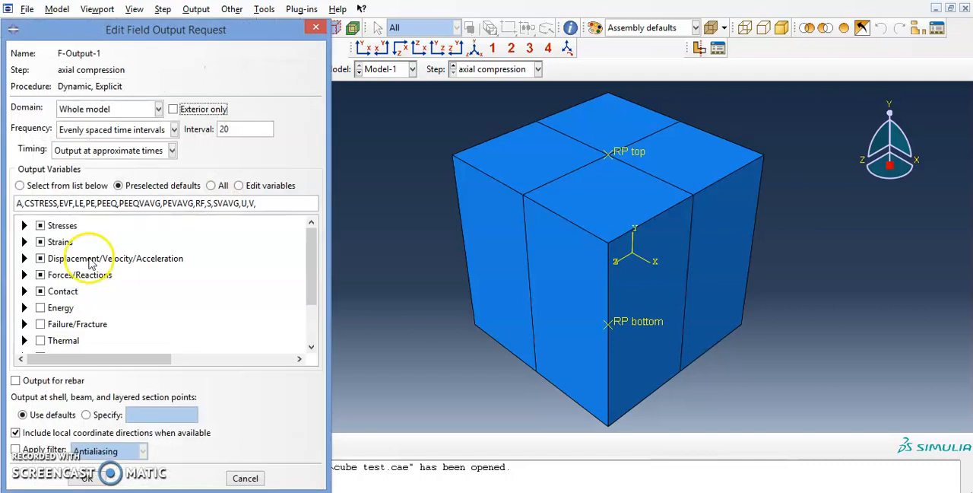
left_click_drag(186, 25, 436, 7)
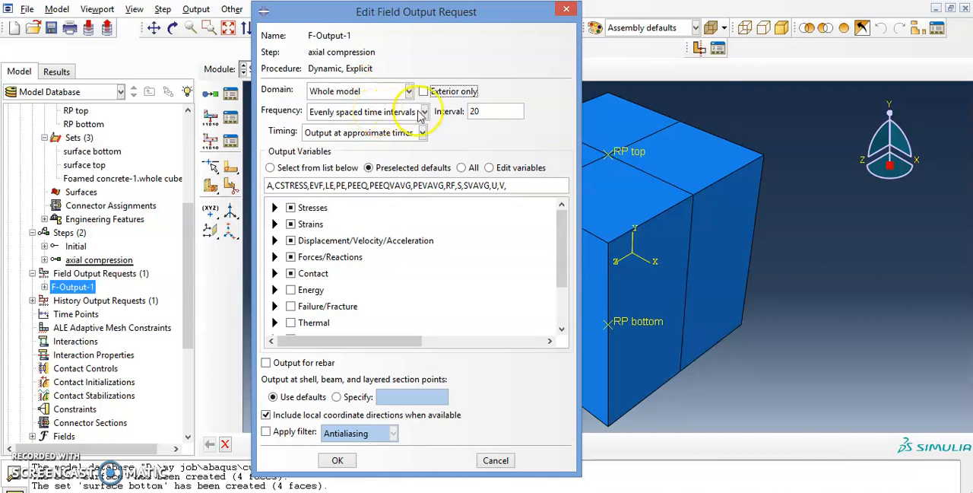
left_click_drag(503, 109, 415, 112)
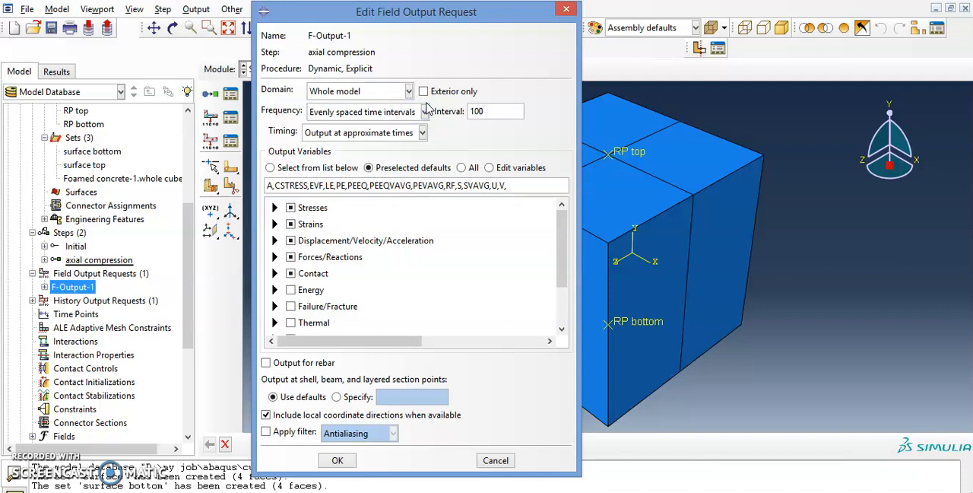
left_click(357, 111)
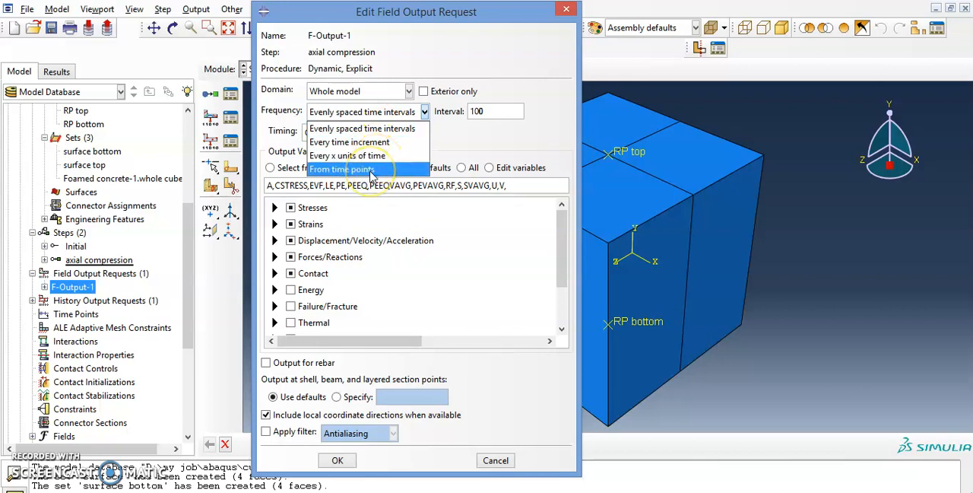
left_click(371, 219)
Step: Exclude SVAVG, the volume-averaged stress components, from the requested stress outputs
left_click(275, 207)
left_click(308, 233)
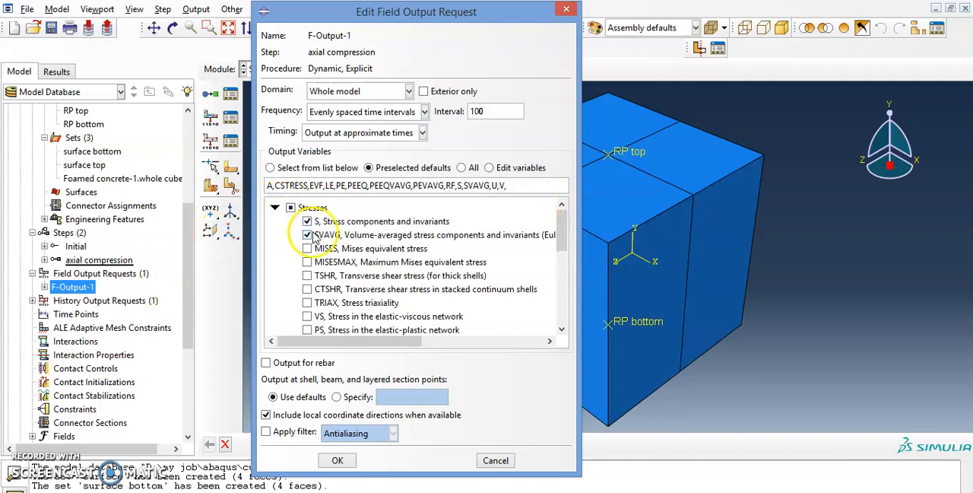
left_click(307, 236)
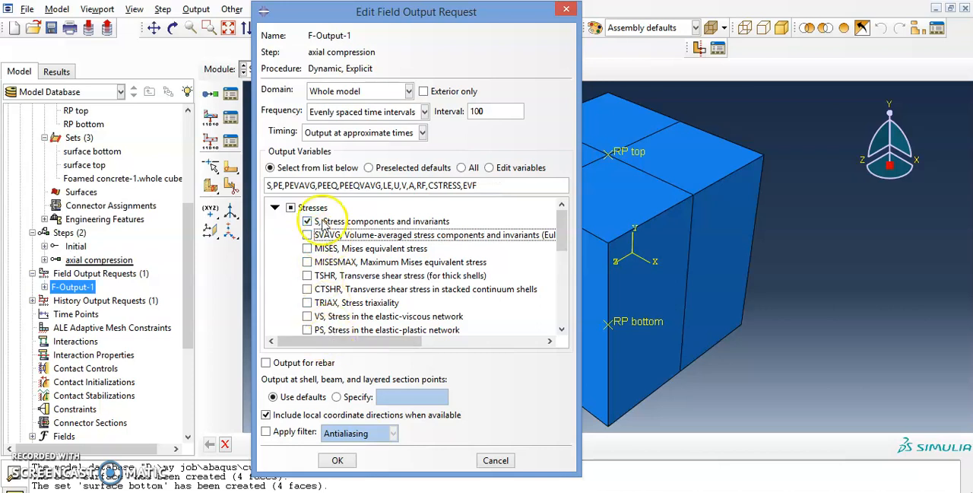
Step: Exclude PE, PEVAVG, PEEQ and PEEQVAVG from the requested strain outputs, leaving only logarithmic strain LE
scroll(312, 219, "down", 1)
scroll(312, 221, "down", 3)
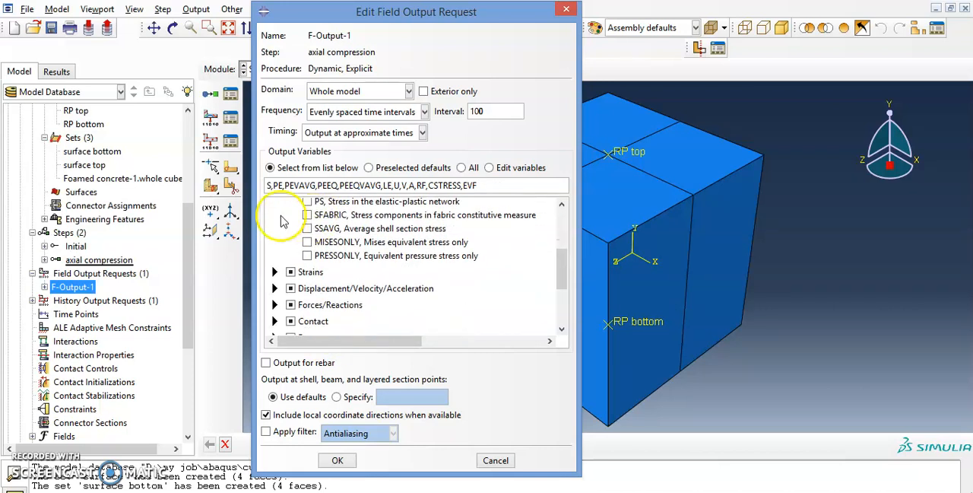
left_click(274, 272)
scroll(295, 274, "down", 1)
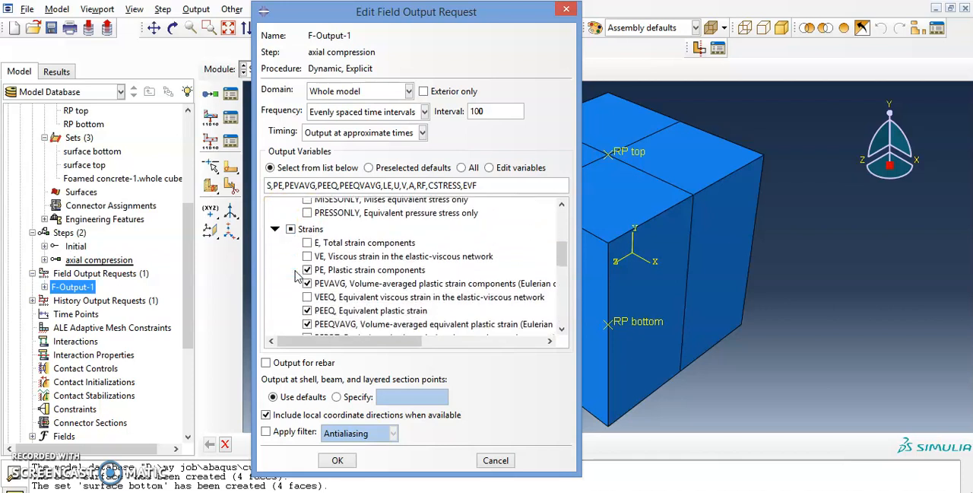
left_click(307, 270)
scroll(307, 273, "down", 1)
left_click(306, 241)
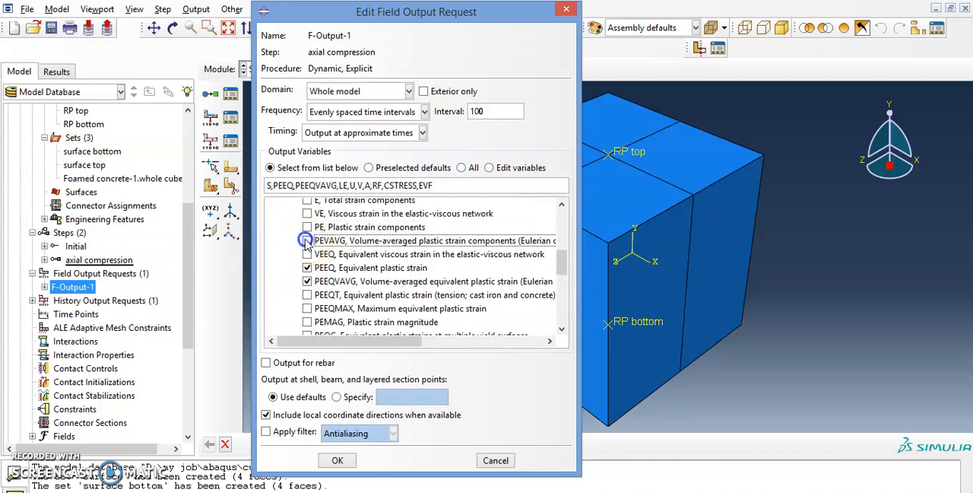
left_click(308, 267)
left_click(307, 280)
scroll(307, 274, "down", 3)
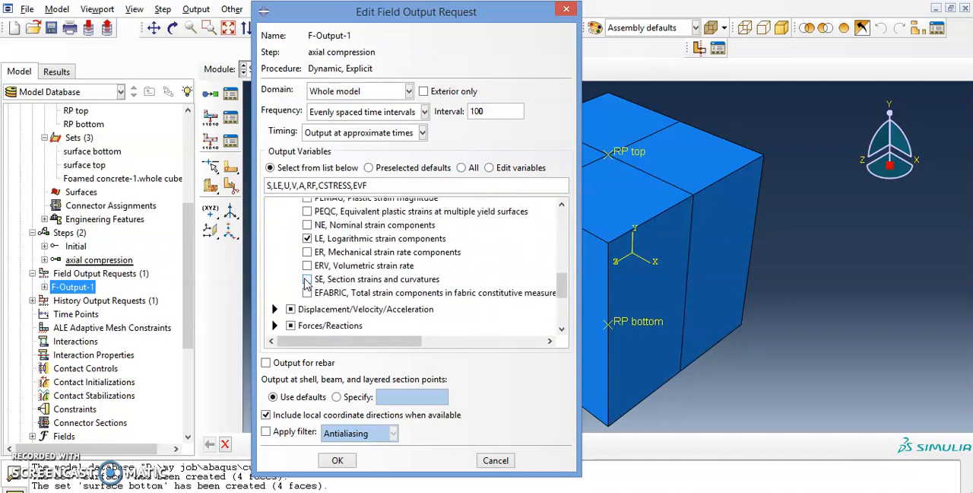
Step: Exclude A, the translational and rotational accelerations, from the requested Displacement/Velocity/Acceleration outputs
left_click(274, 304)
scroll(304, 281, "down", 2)
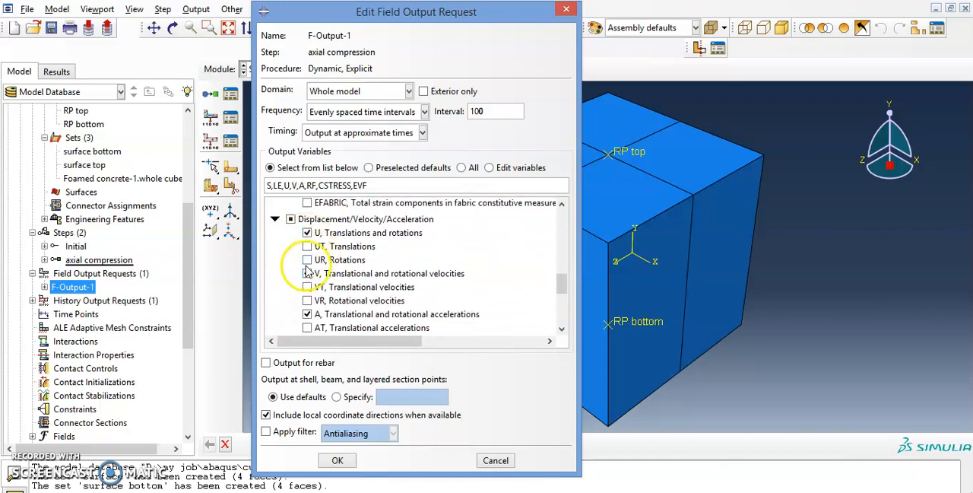
left_click(307, 315)
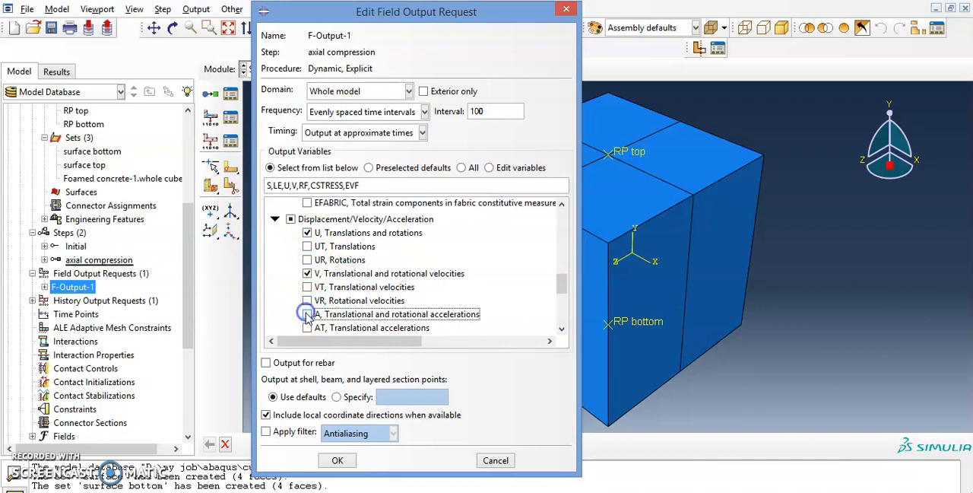
scroll(308, 315, "down", 3)
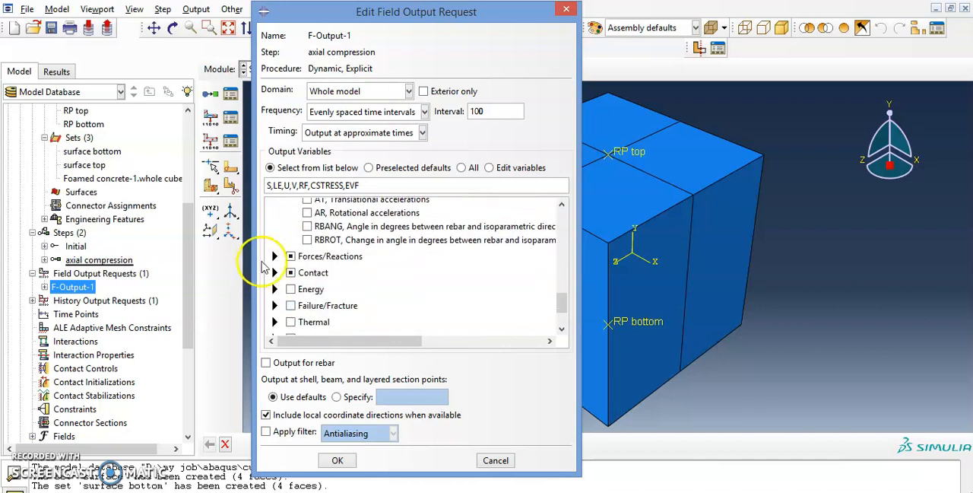
Step: Check which Forces/Reactions variables are selected in the field output request
left_click(275, 257)
scroll(339, 251, "down", 3)
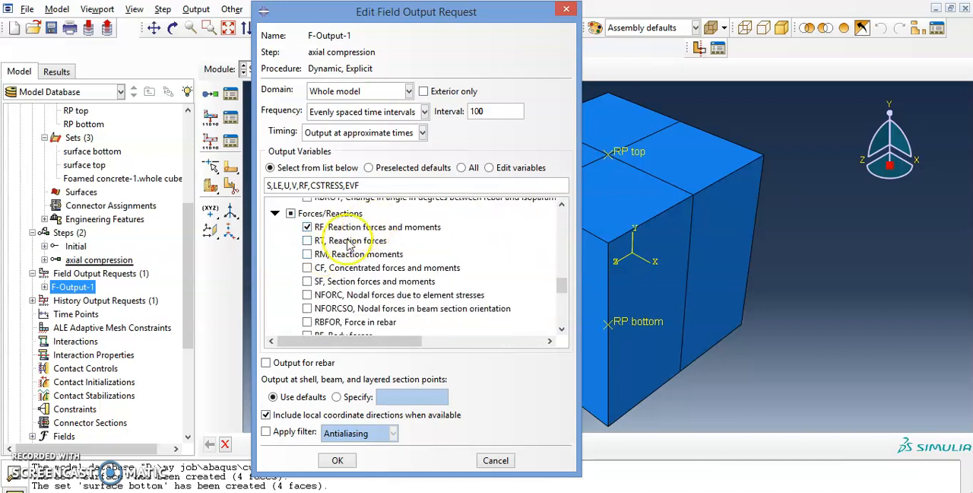
scroll(338, 251, "down", 6)
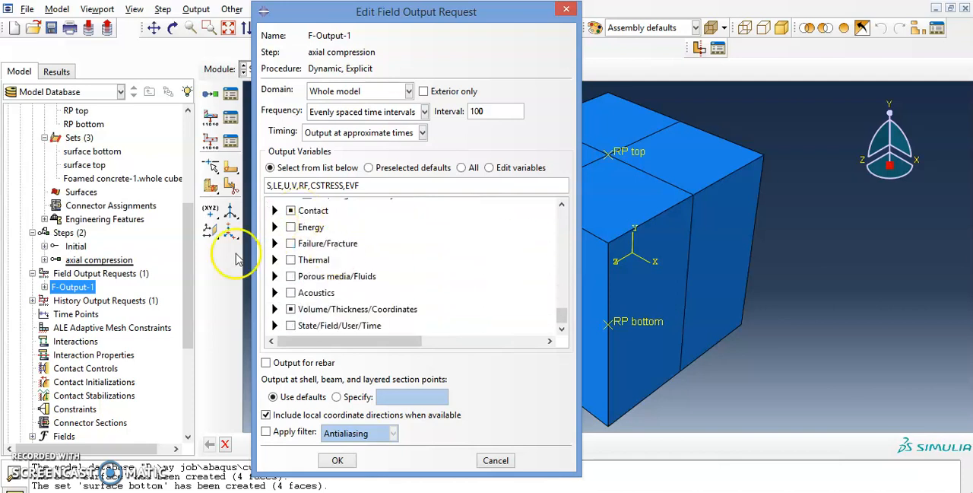
scroll(285, 253, "up", 2)
left_click(275, 254)
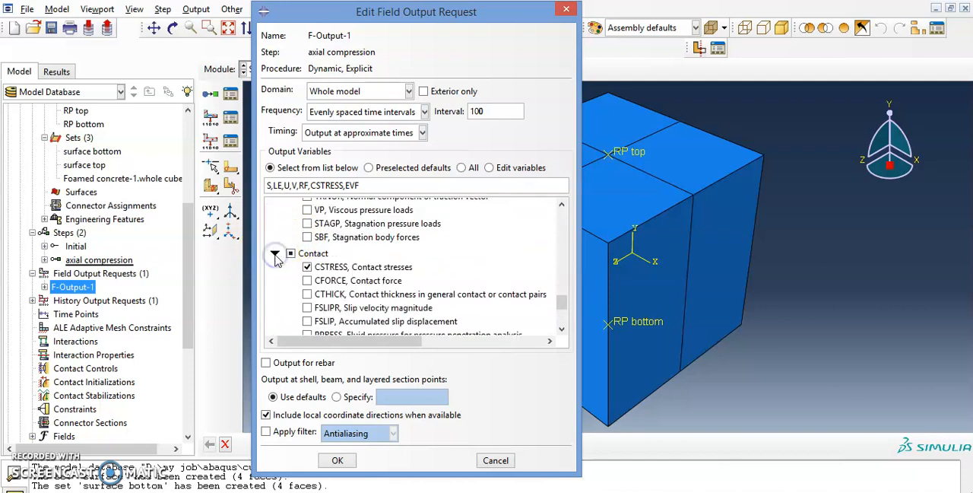
left_click(307, 267)
scroll(311, 270, "down", 4)
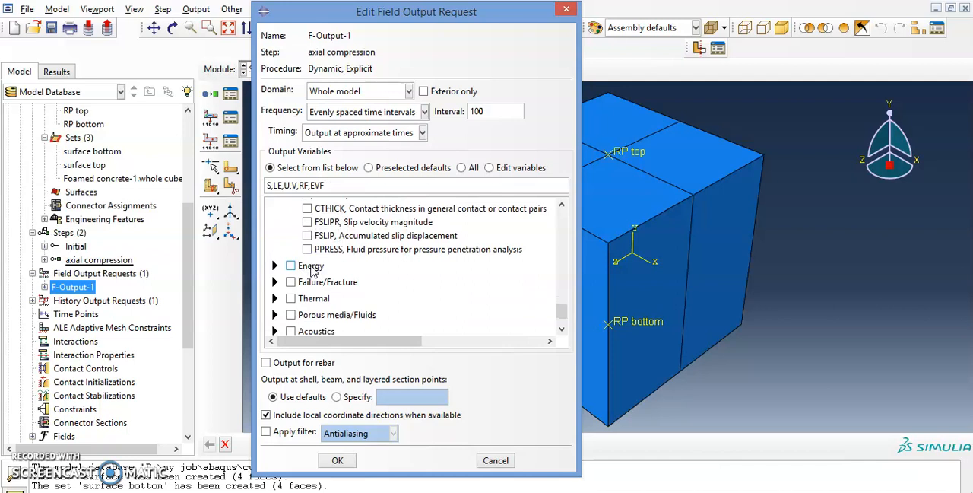
scroll(304, 258, "up", 4)
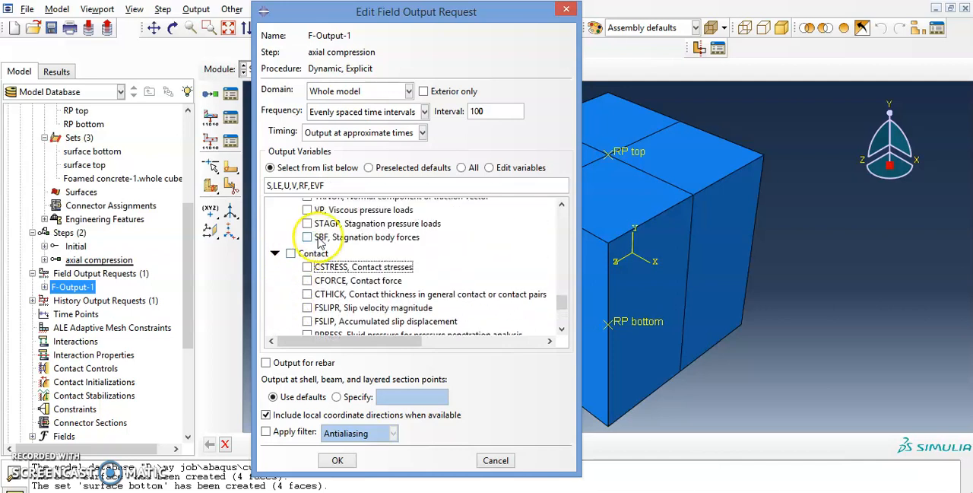
left_click(307, 267)
Step: Check the selected Volume/Thickness/Coordinates variables, save the field output request and briefly review it again
scroll(296, 274, "down", 6)
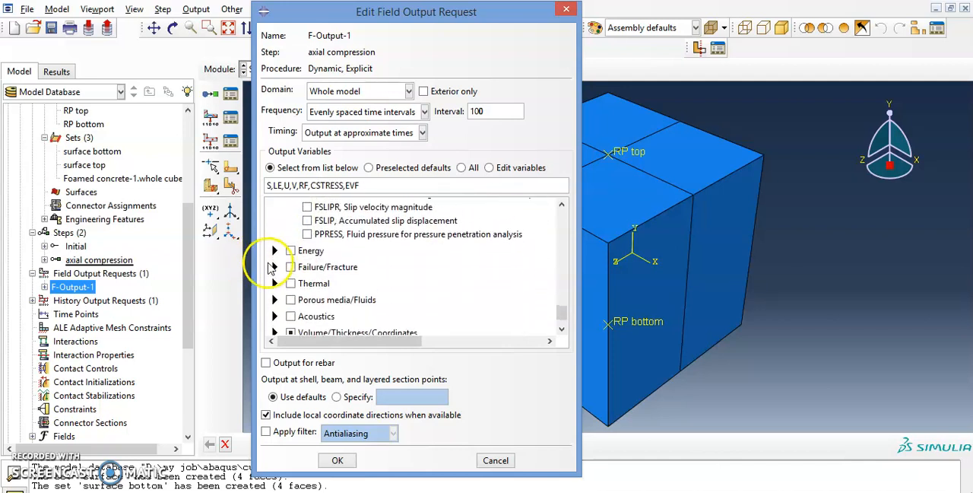
left_click(275, 309)
scroll(276, 307, "down", 4)
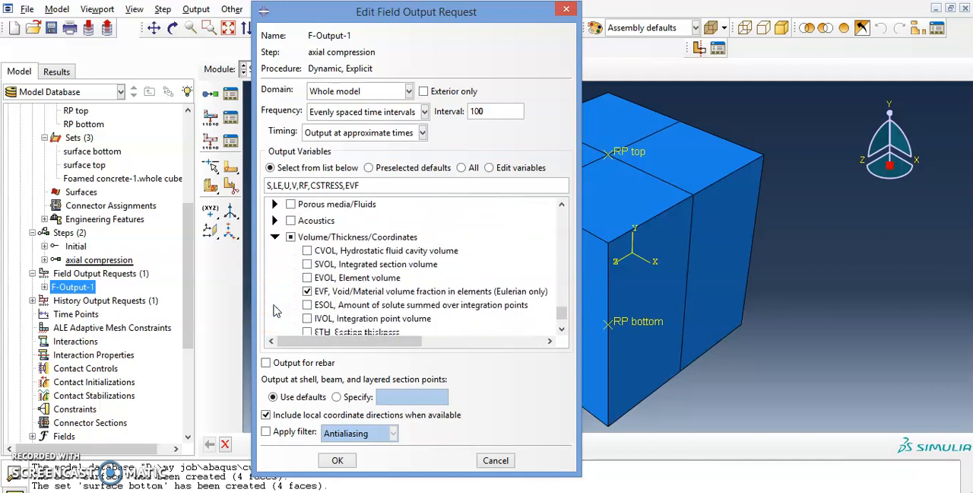
left_click(337, 464)
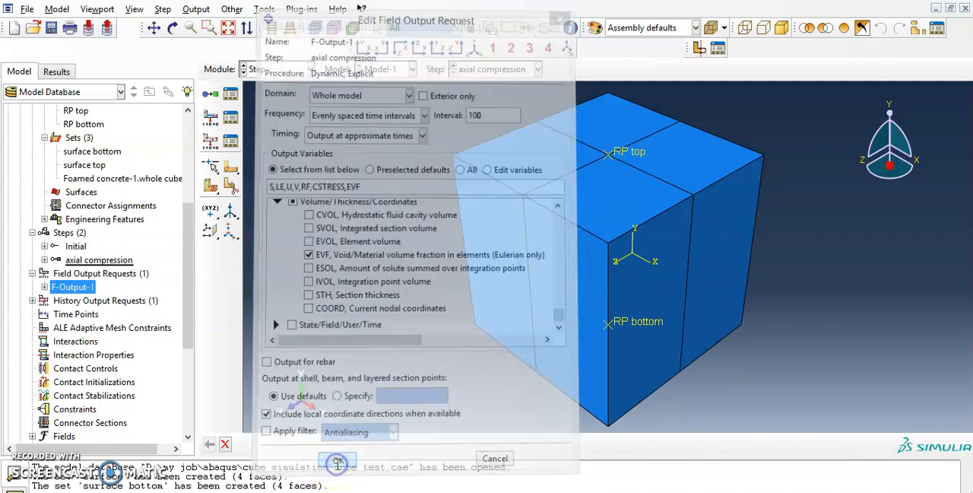
double_click(64, 287)
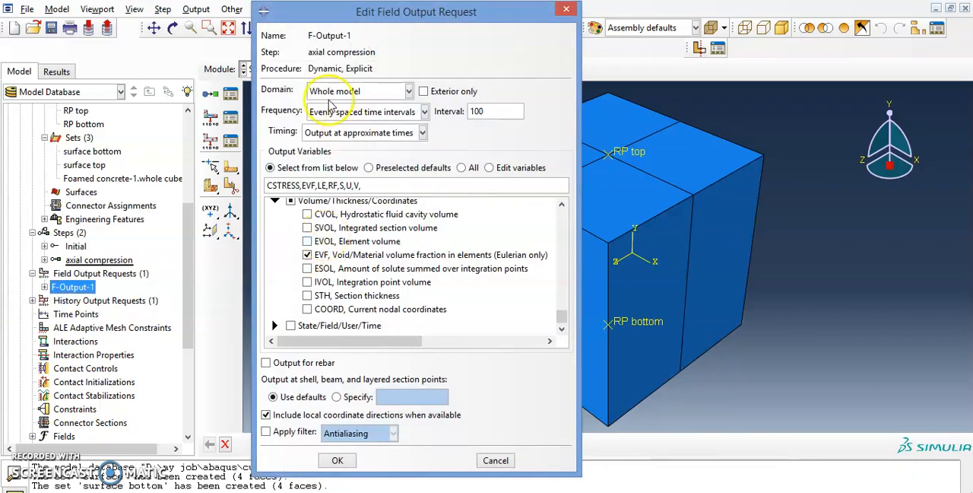
left_click(566, 9)
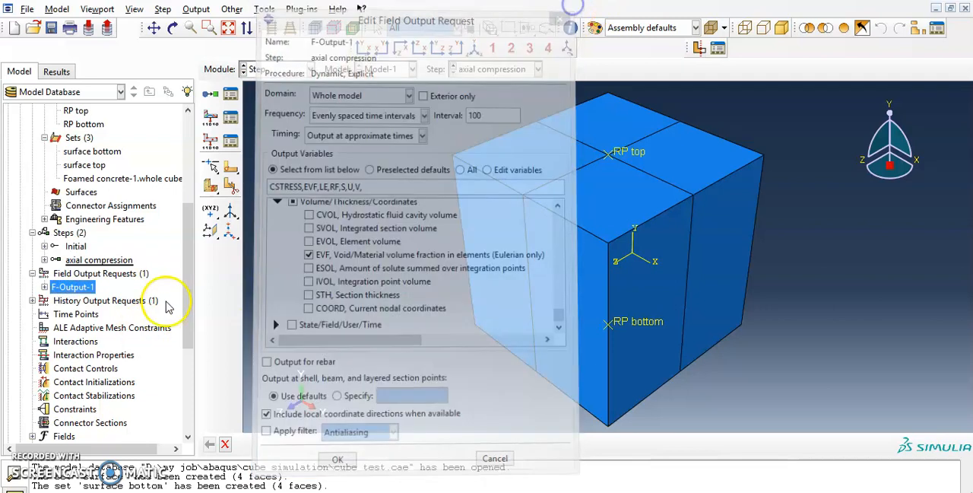
Step: Switch the domain of the history output request H-Output-1 to the set surface top and save the change
left_click(32, 300)
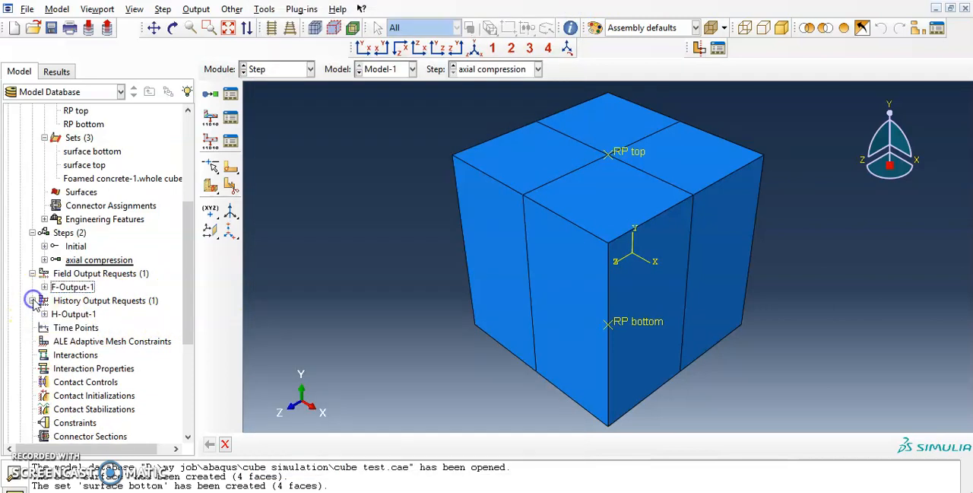
left_click(64, 314)
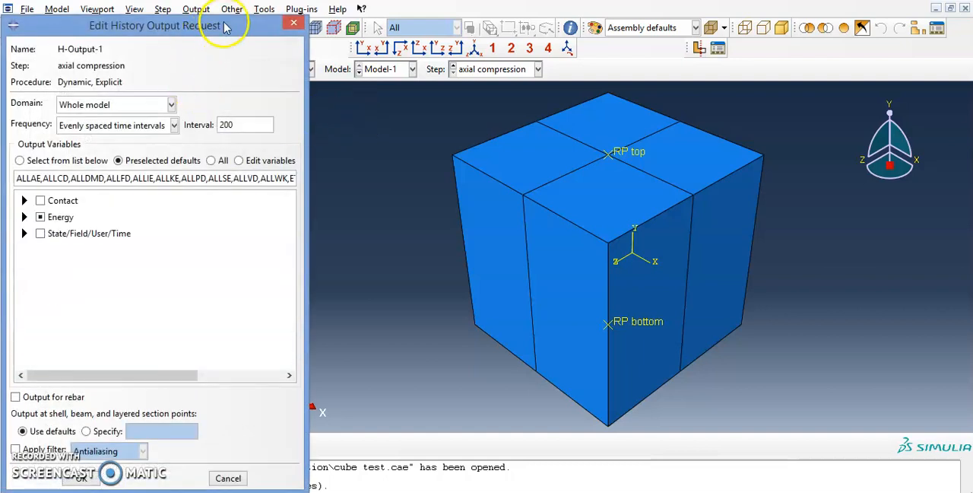
left_click_drag(225, 27, 355, 27)
left_click(272, 107)
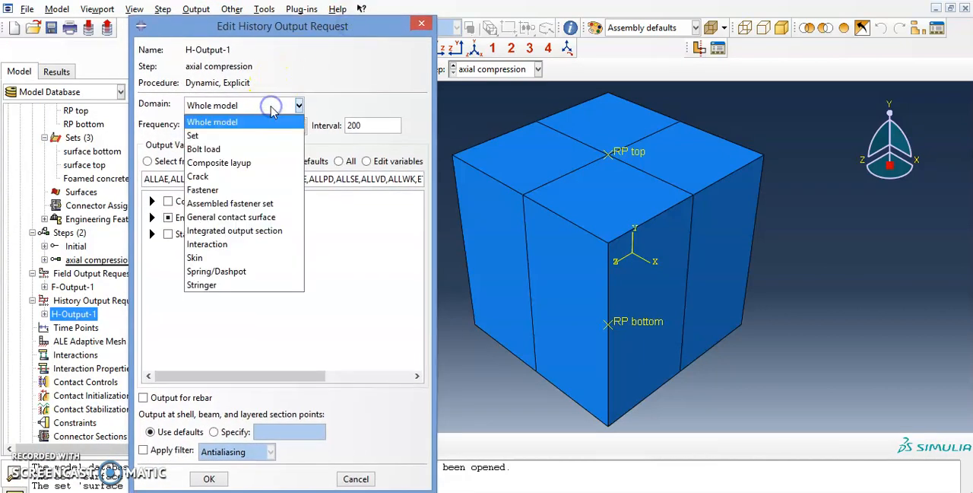
left_click(194, 136)
left_click(338, 105)
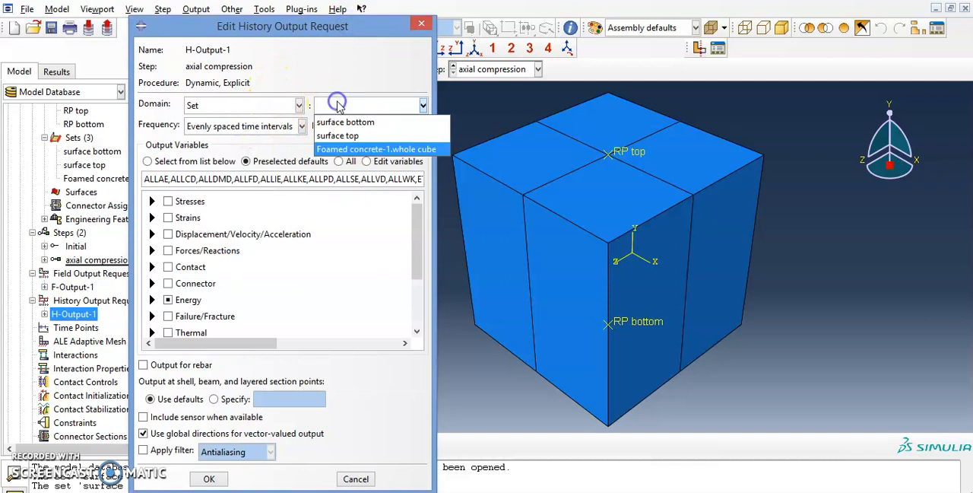
left_click(346, 136)
left_click(373, 105)
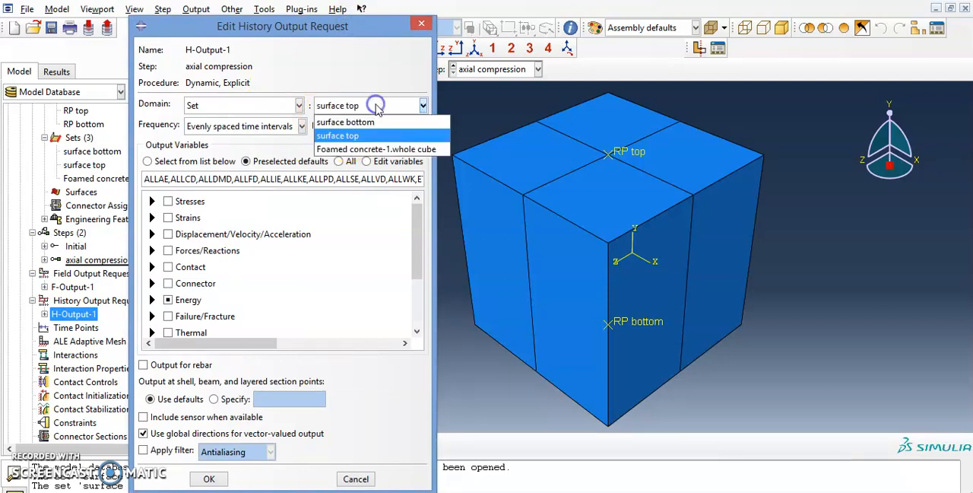
left_click(281, 103)
left_click(299, 106)
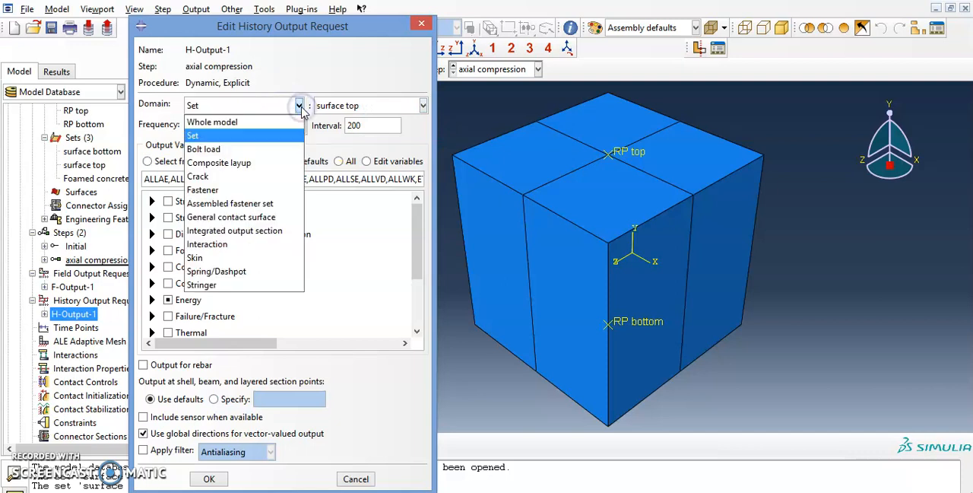
left_click(419, 25)
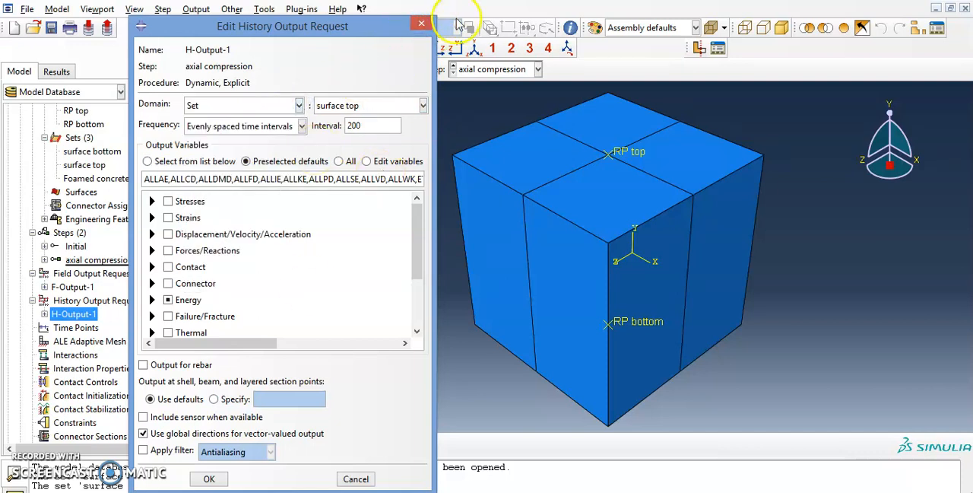
left_click(419, 24)
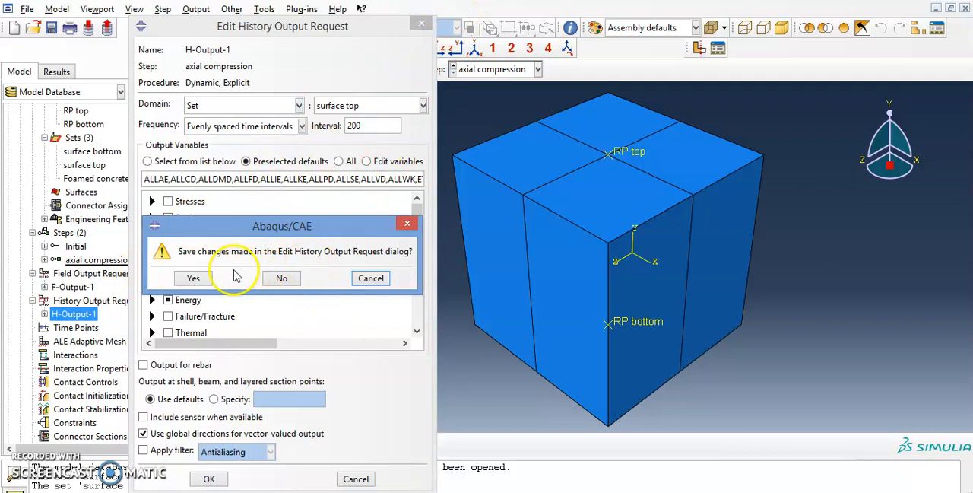
left_click(196, 279)
Step: Create an assembly geometry set named RP top containing the reference point on the cube's top face
scroll(76, 297, "up", 3)
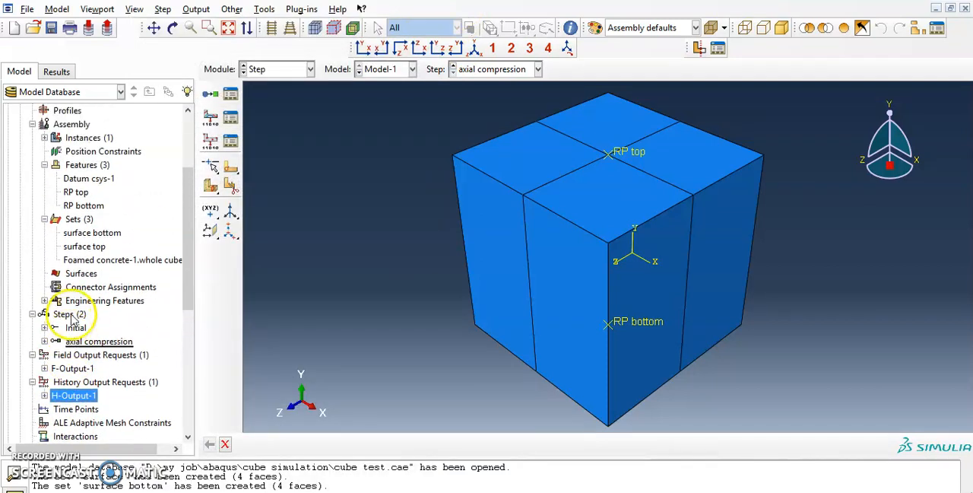
double_click(76, 259)
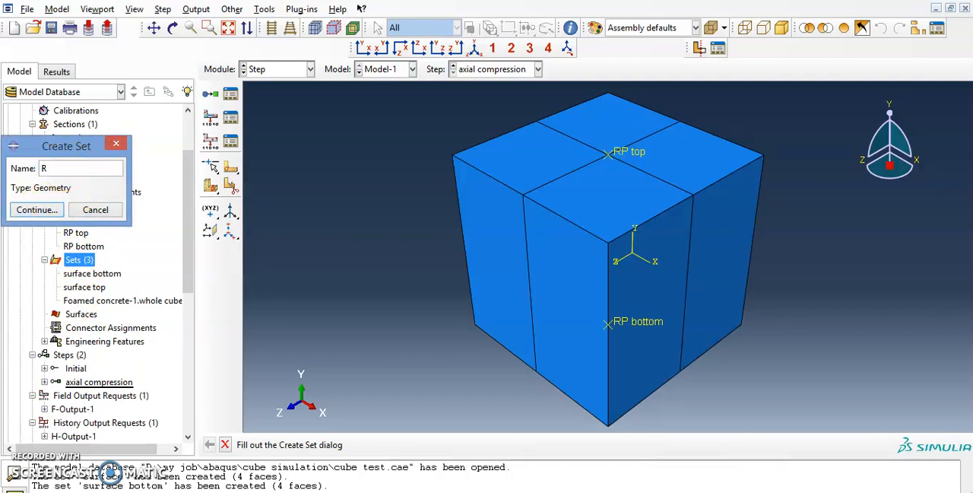
key("Return")
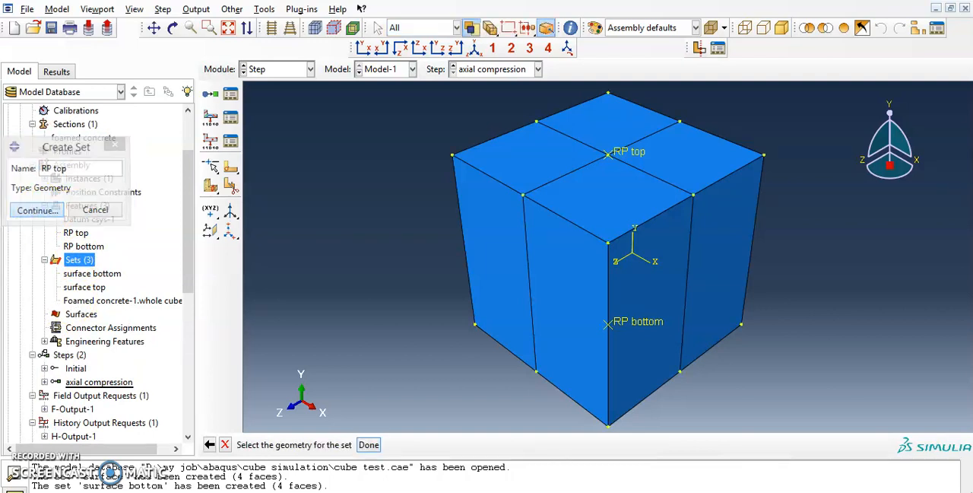
left_click(610, 153)
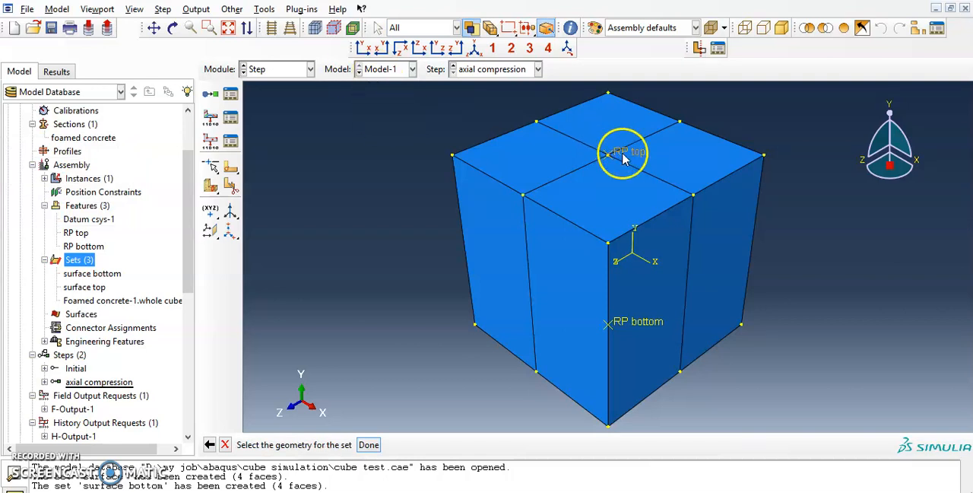
left_click(369, 445)
Step: Create an assembly geometry set named RP bottom containing the reference point at the cube's bottom
right_click(87, 262)
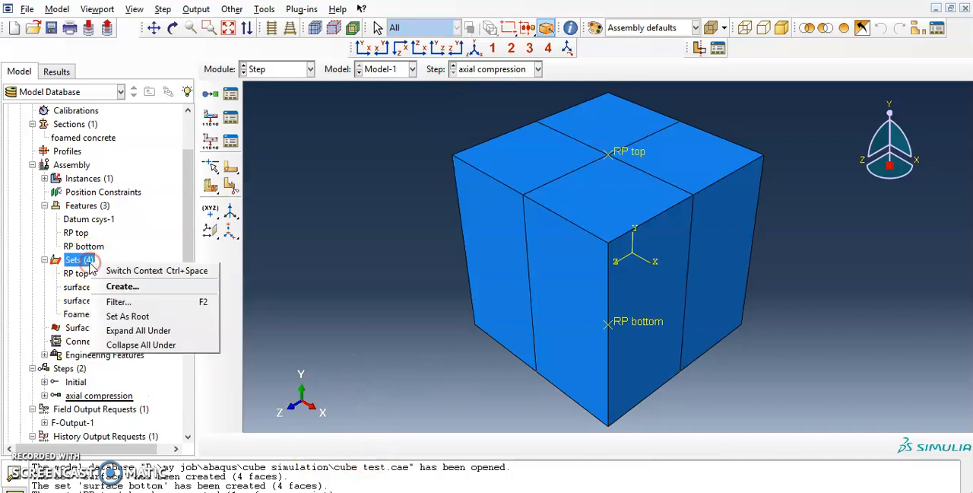
left_click(121, 287)
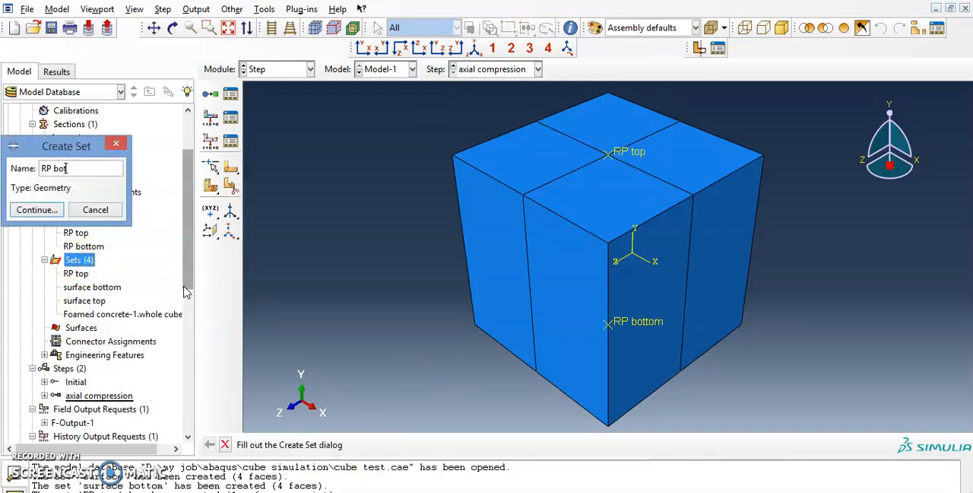
type("RP bottom")
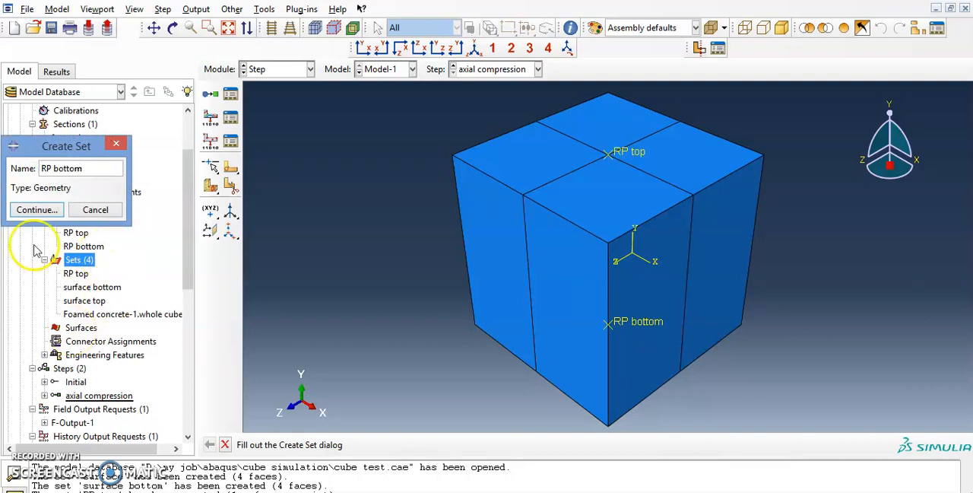
left_click(51, 210)
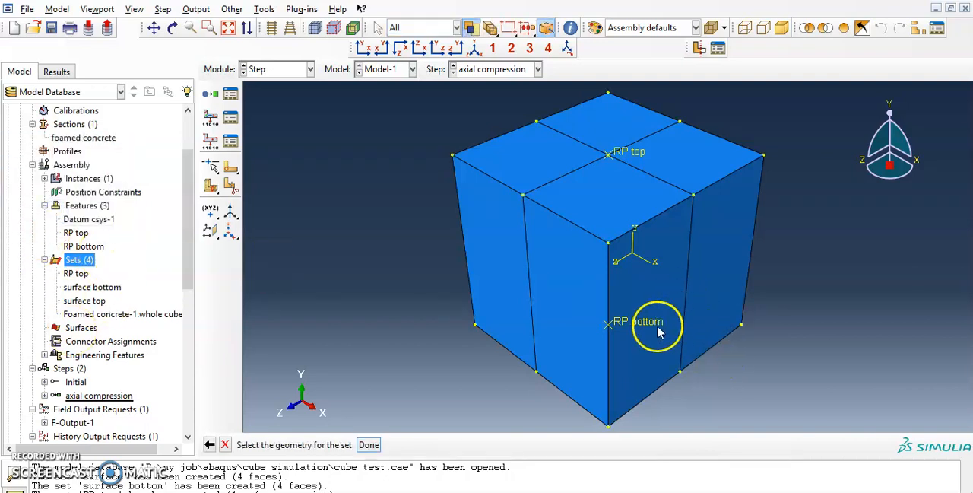
left_click(628, 322)
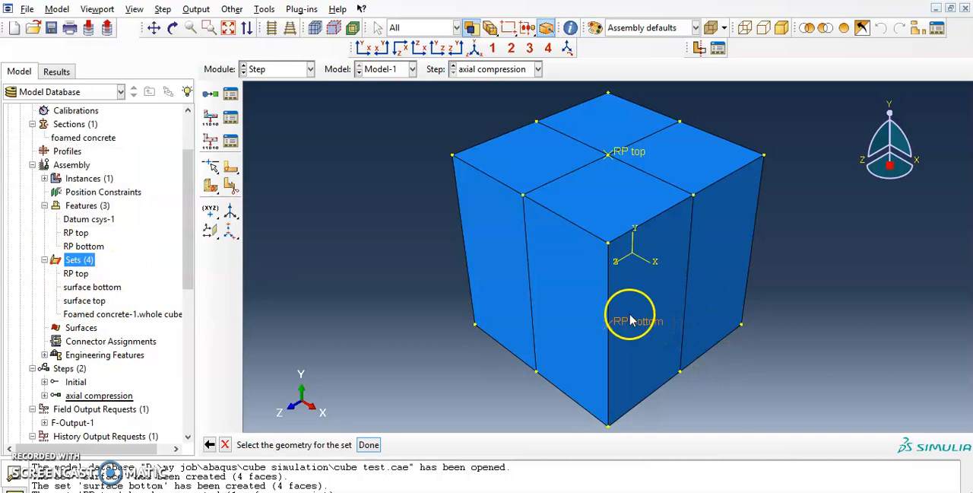
left_click(565, 376)
left_click(369, 444)
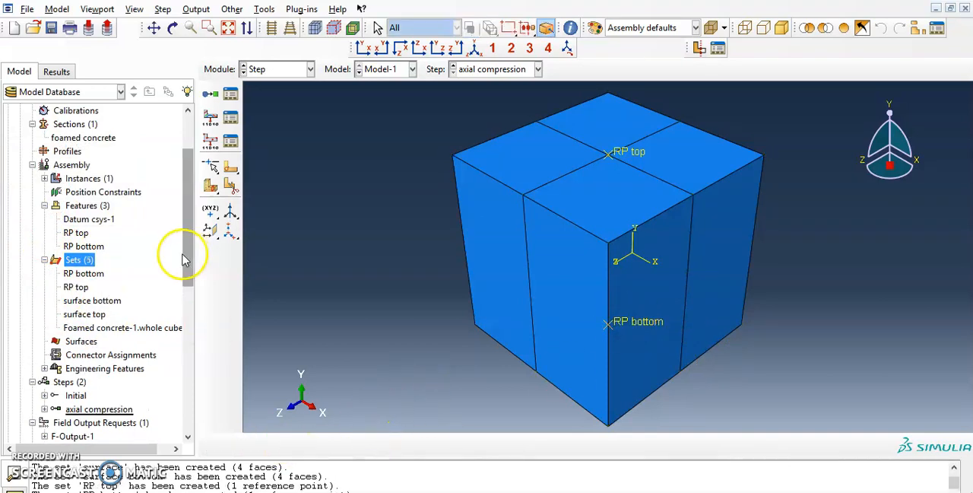
Step: Set the domain of the history output request H-Output-1 to the set RP top
scroll(170, 272, "down", 5)
double_click(82, 261)
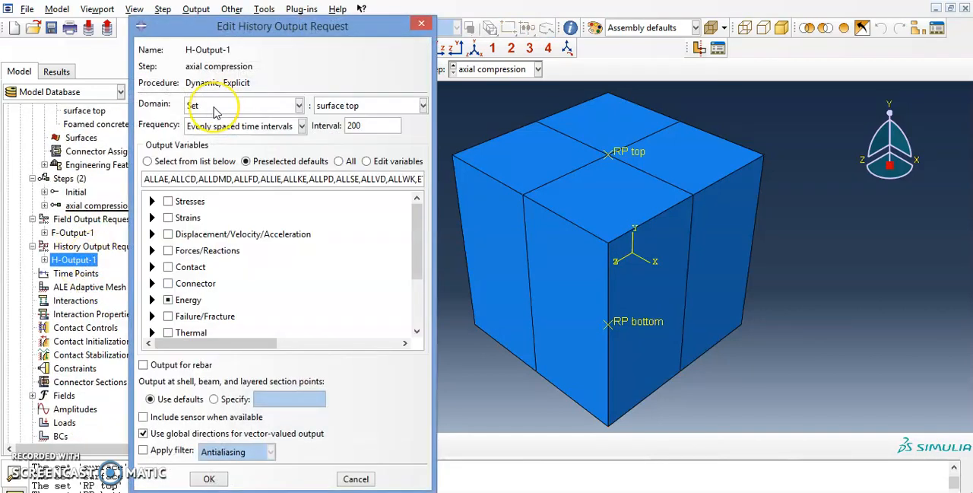
left_click(314, 106)
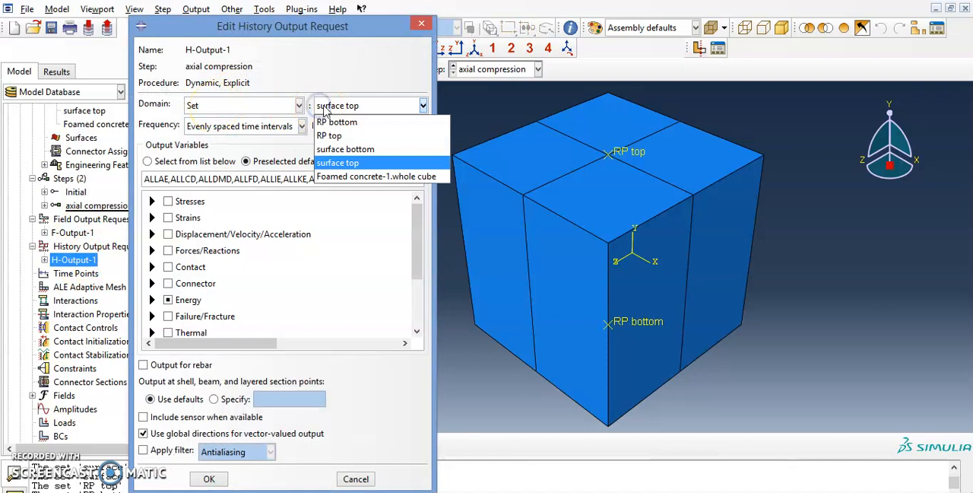
left_click(346, 139)
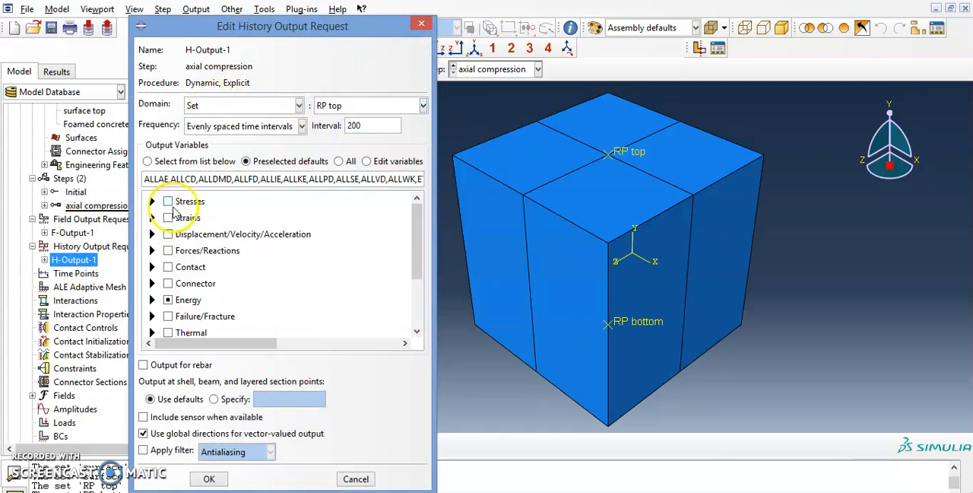
Step: Exclude all Energy variables from the history output request and include the reaction force RF2
left_click(168, 300)
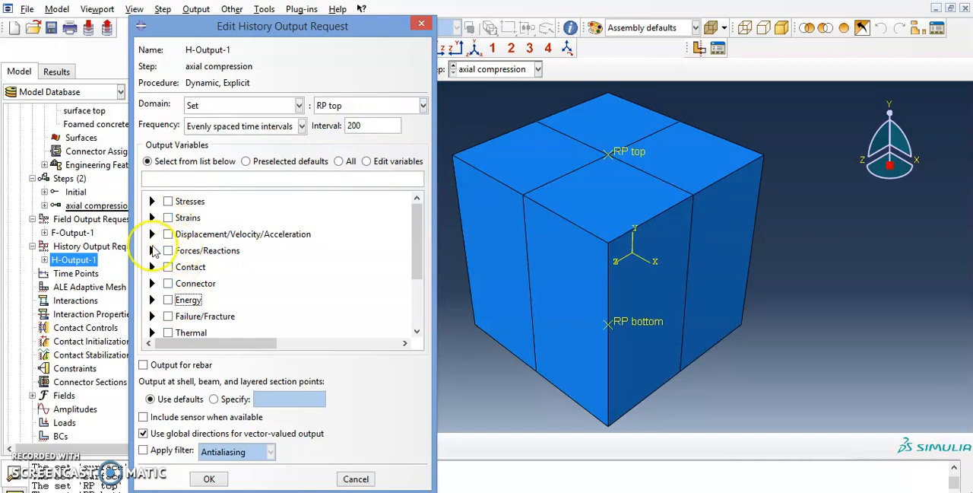
left_click(152, 250)
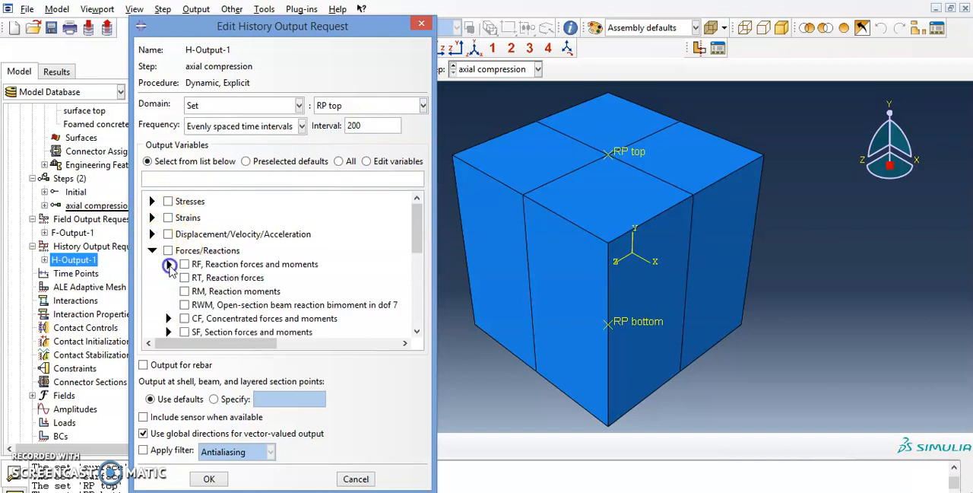
left_click(169, 265)
left_click(202, 292)
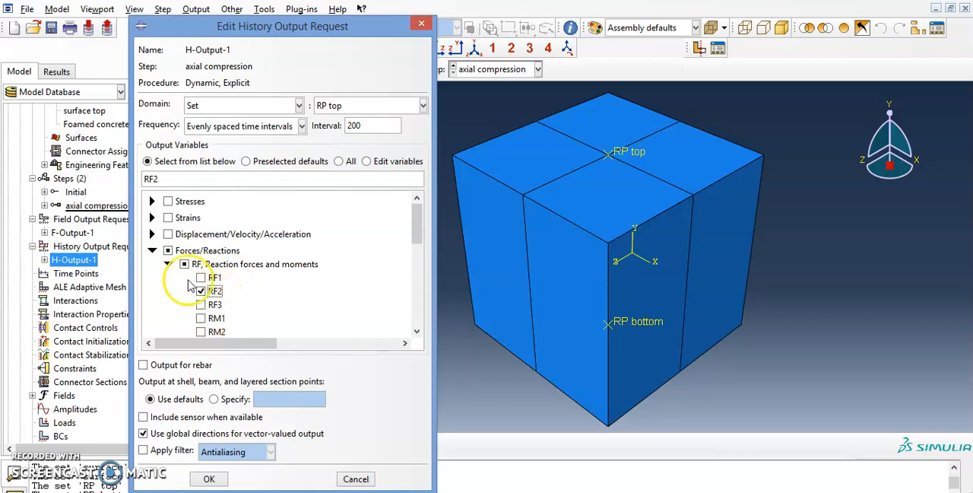
Step: Add the displacement U2 to the history output variables and save the request
left_click(153, 234)
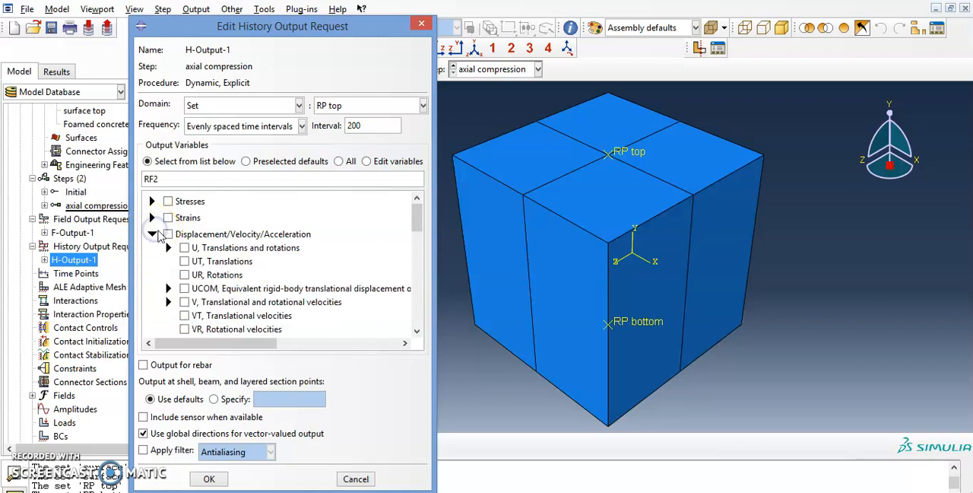
left_click(168, 248)
left_click(202, 274)
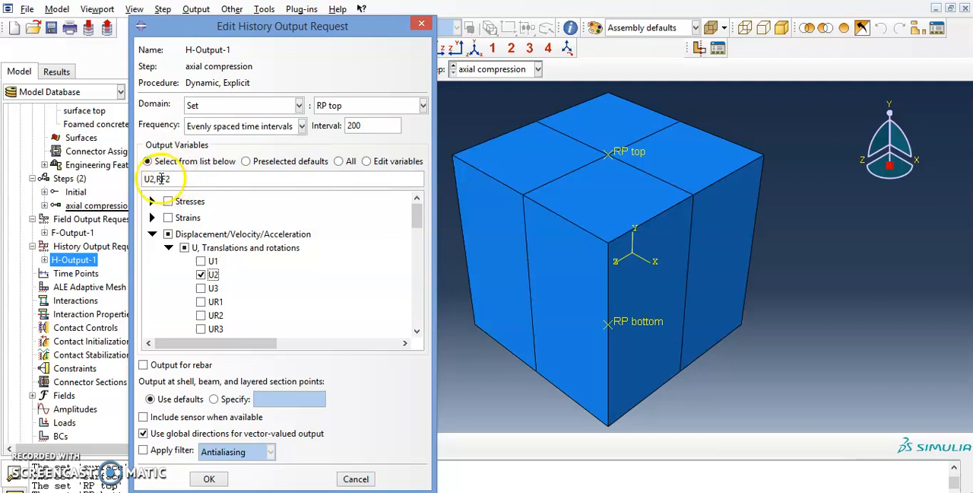
left_click(211, 480)
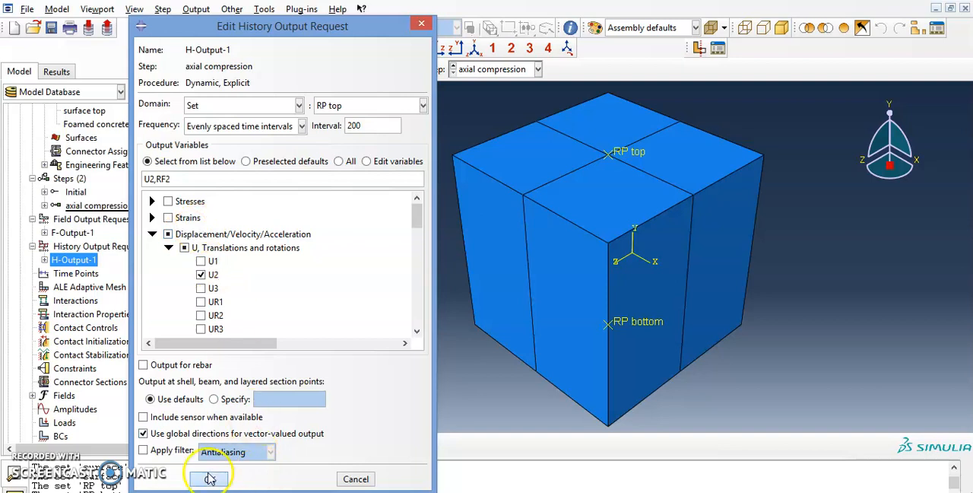